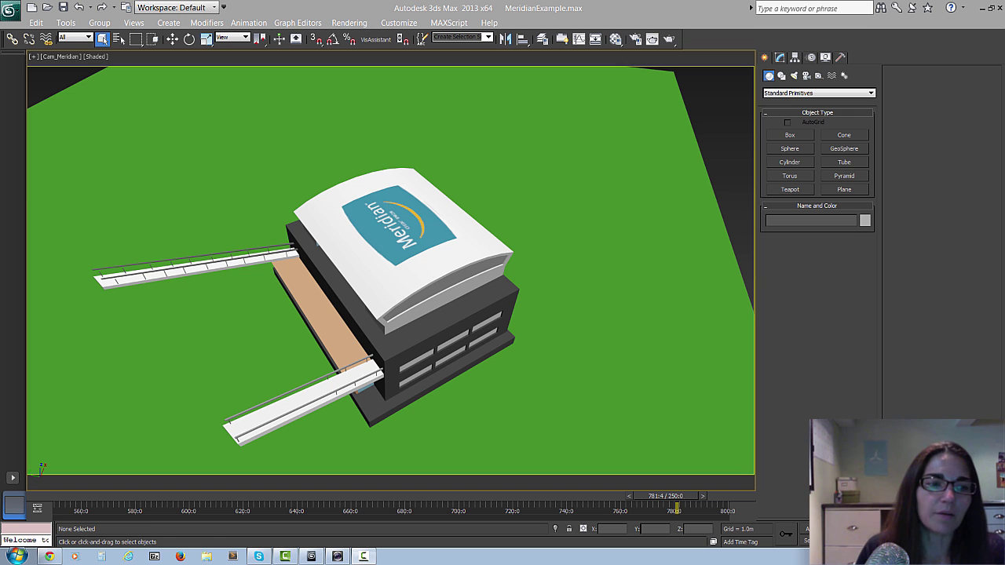
Play the building animation and inspect the roof and wall meshes one after the other.
key(slash)
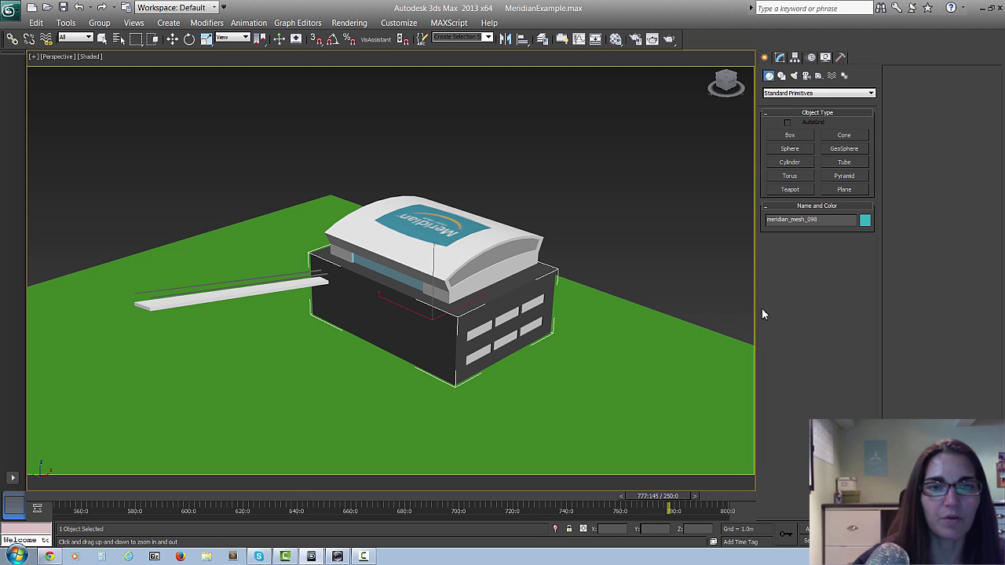
key(w)
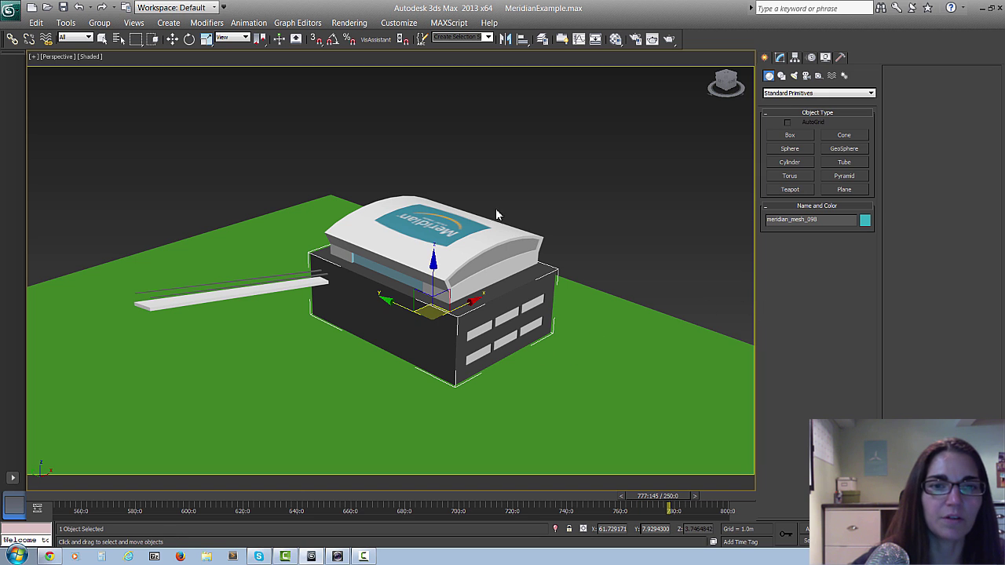
click(504, 271)
alt+middle_drag(628, 226, 579, 280)
drag(659, 503, 391, 496)
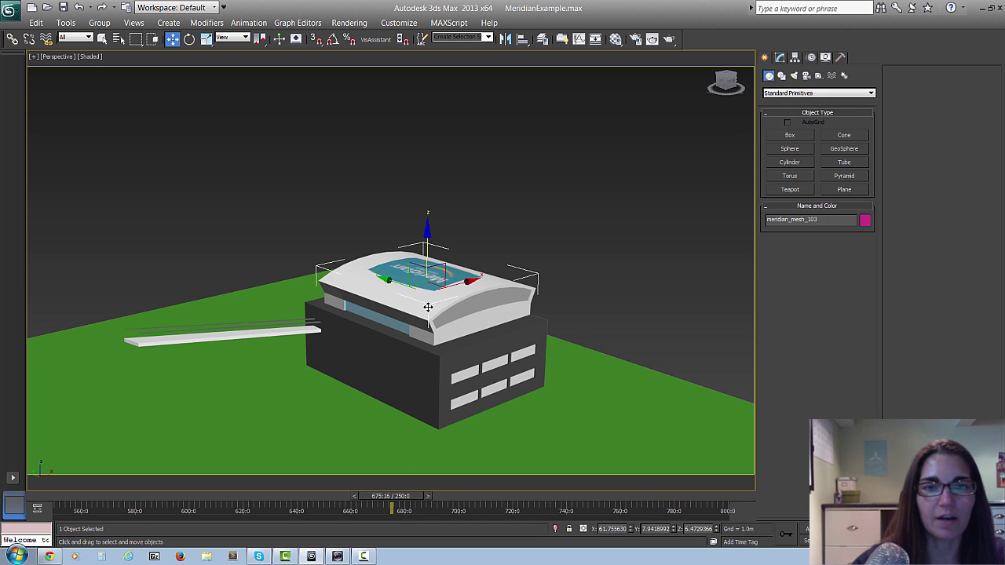
click(424, 379)
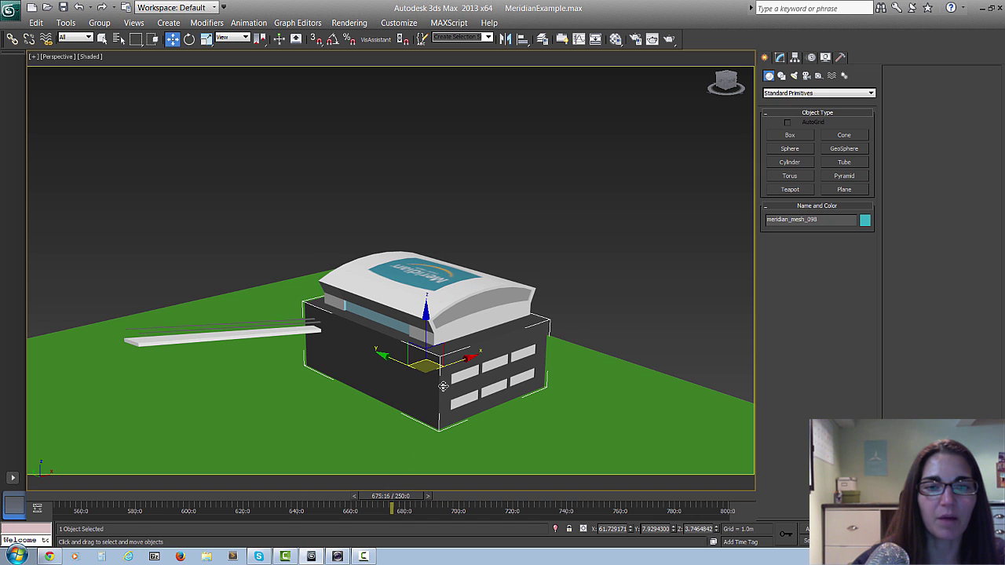
Select the curved roof, turn on Auto Key and key its seated position at about frame 609.
click(476, 297)
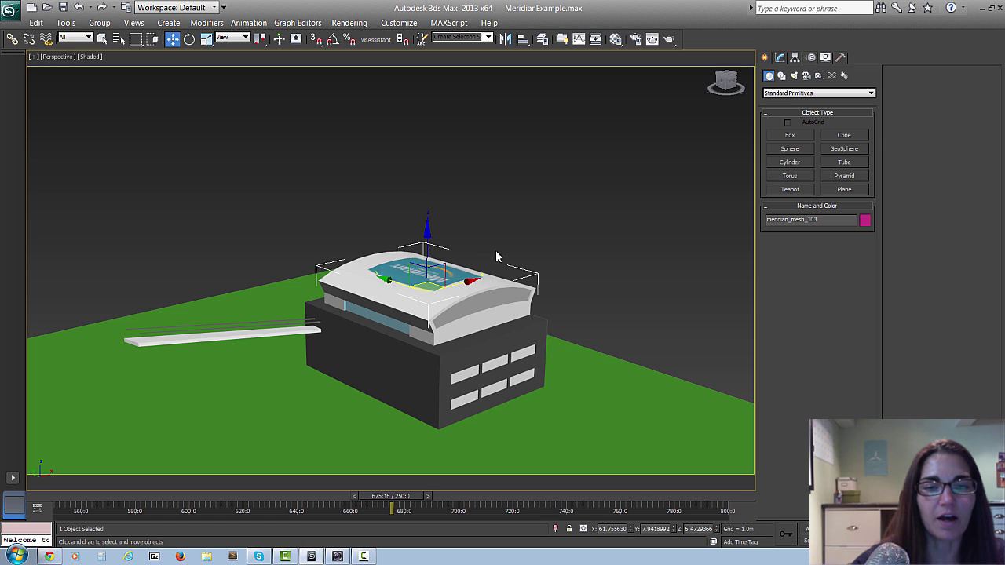
drag(398, 502, 218, 505)
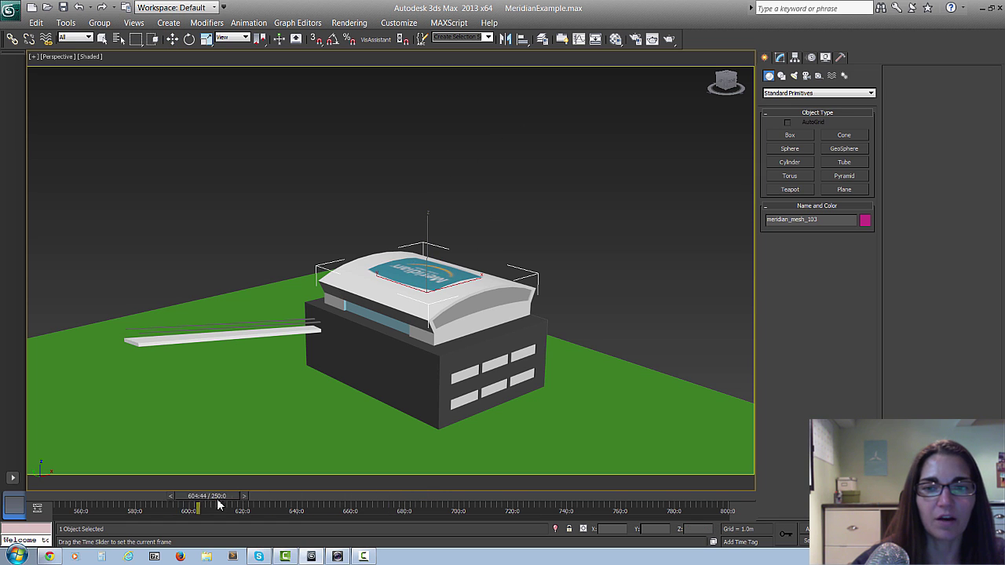
key(w)
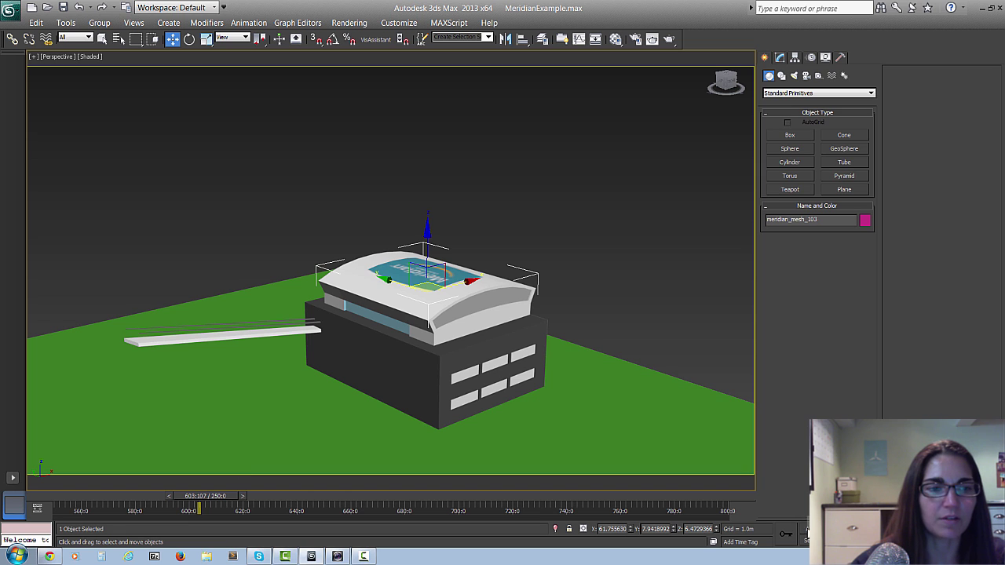
key(n)
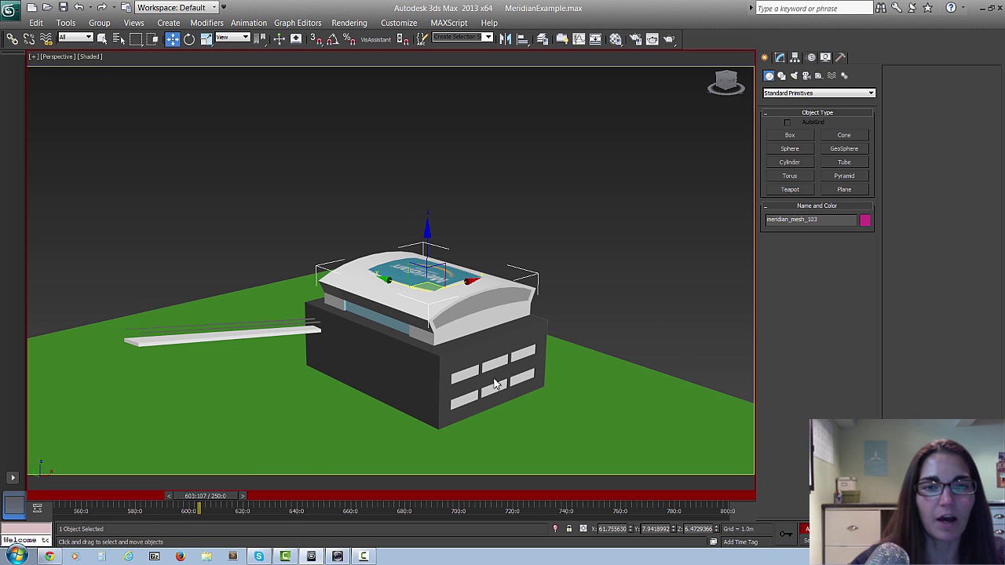
drag(234, 503, 250, 503)
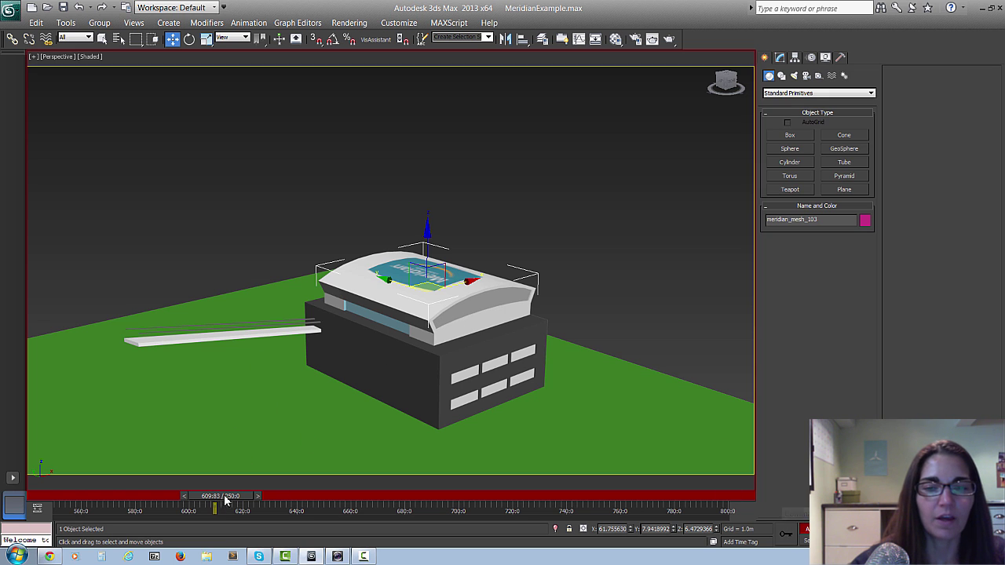
At about frame 593, raise the roof high above the building to a Z position of about 15.35.
drag(213, 499, 193, 498)
key(w)
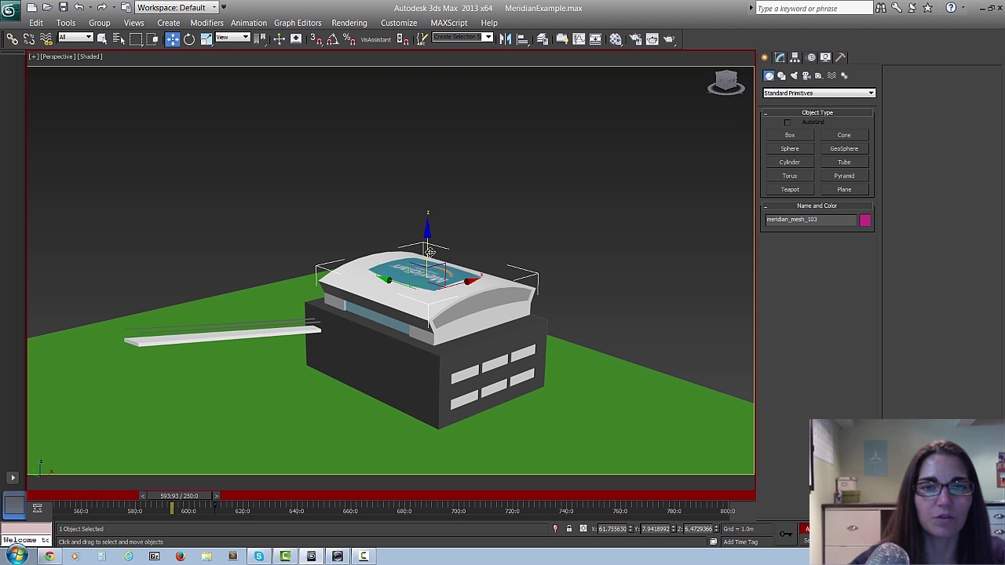
drag(428, 251, 459, 6)
middle_drag(460, 135, 463, 212)
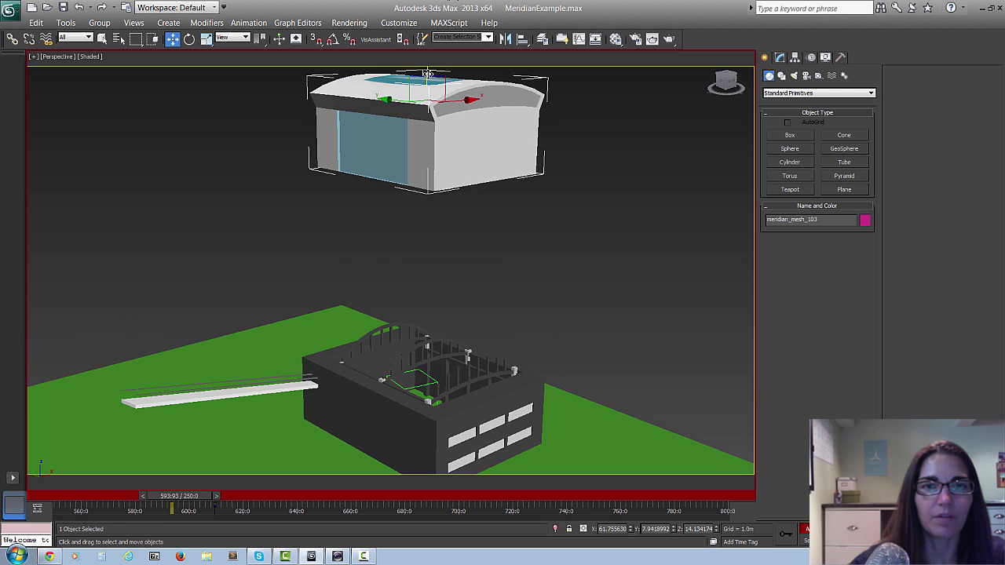
drag(428, 75, 424, 38)
mouse_move(489, 195)
middle_down()
mouse_move(498, 125)
mouse_move(498, 181)
middle_up()
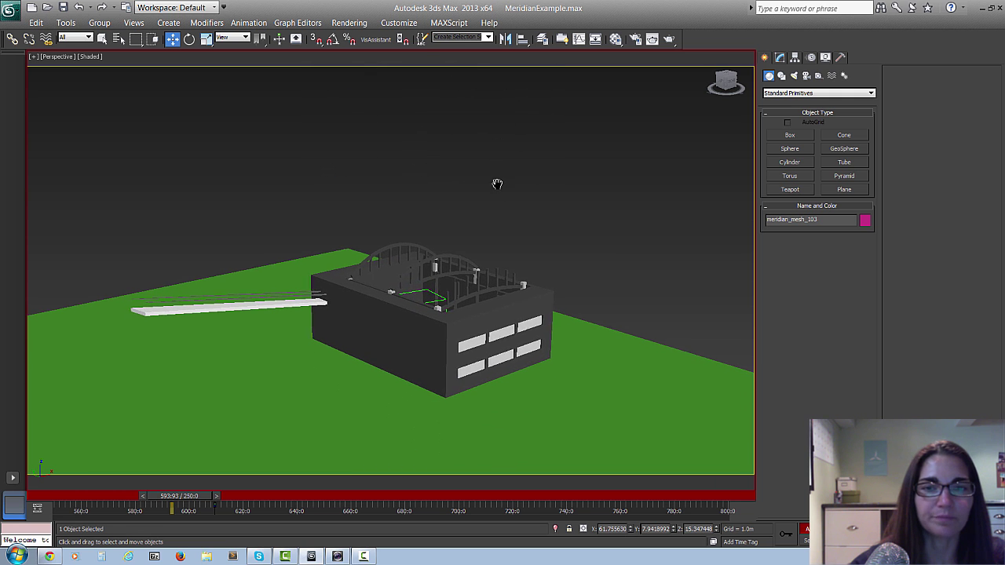
Animate the dark walls rising from below ground: full height at about frame 600, lowered to about 0.21 in Z at about frame 583.
drag(184, 501, 219, 493)
key(w)
click(432, 365)
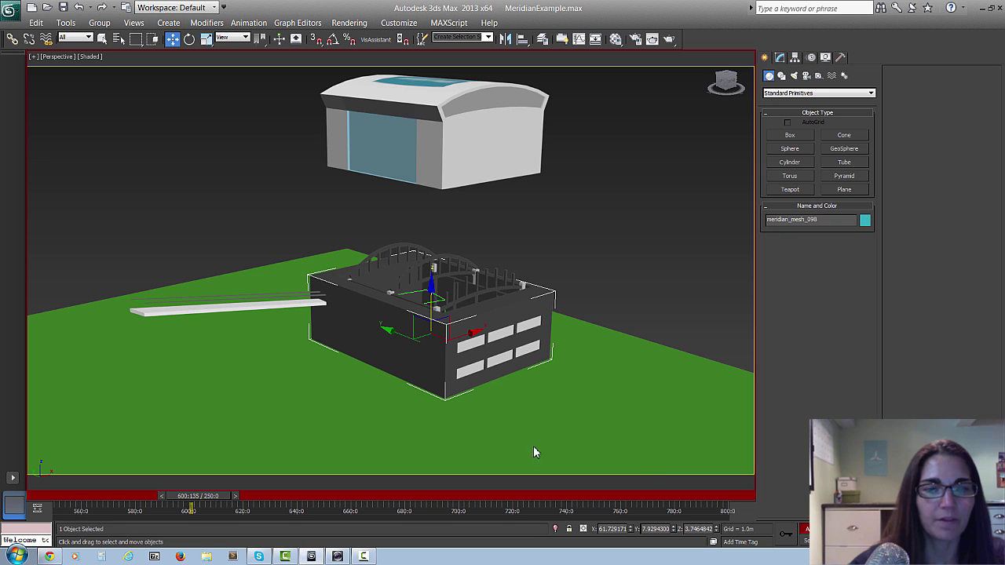
mouse_move(213, 502)
mouse_down()
mouse_move(160, 497)
mouse_move(170, 497)
mouse_up()
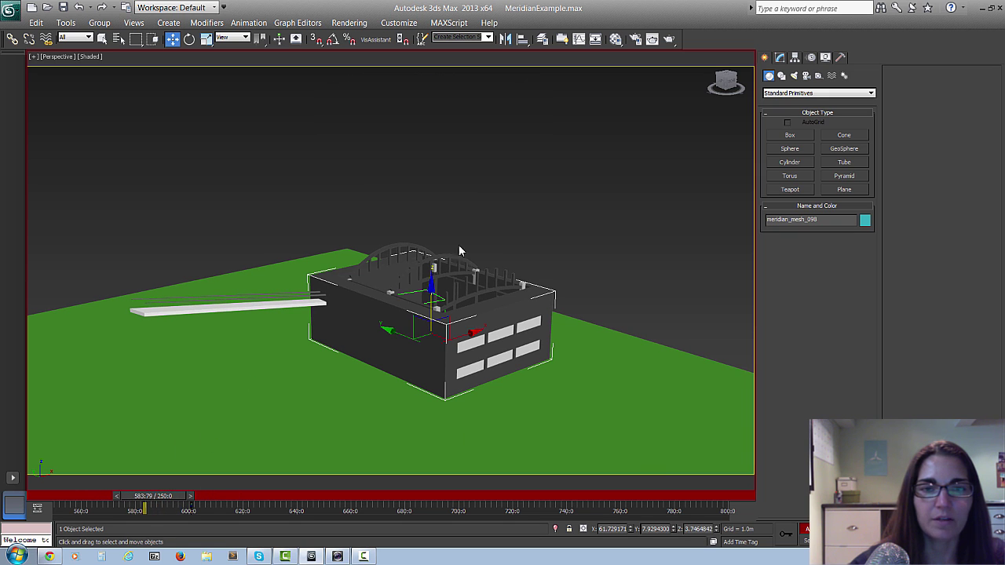
drag(434, 301, 454, 372)
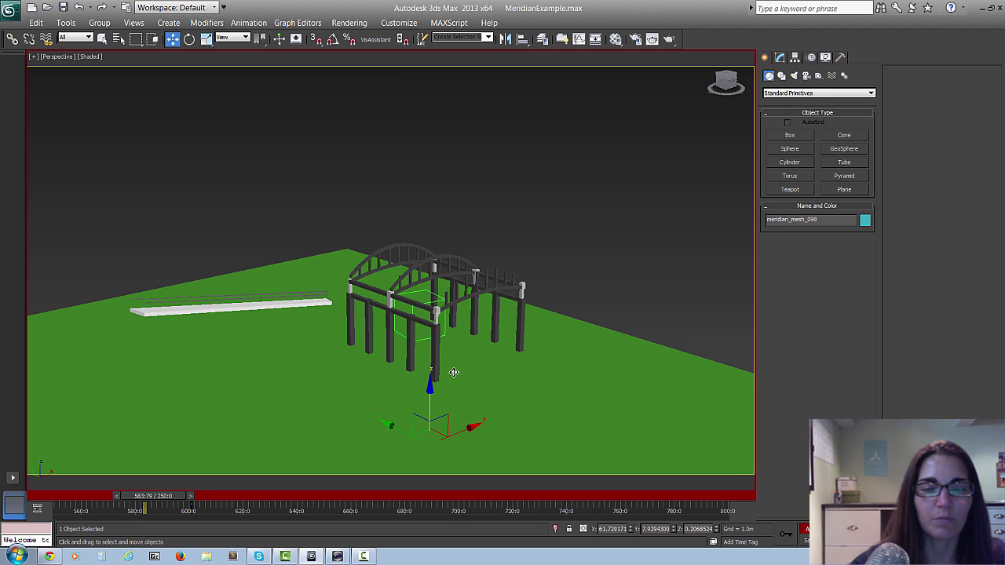
Play the animation and replay it from an earlier frame to review the walls and roof coming together.
key(/)
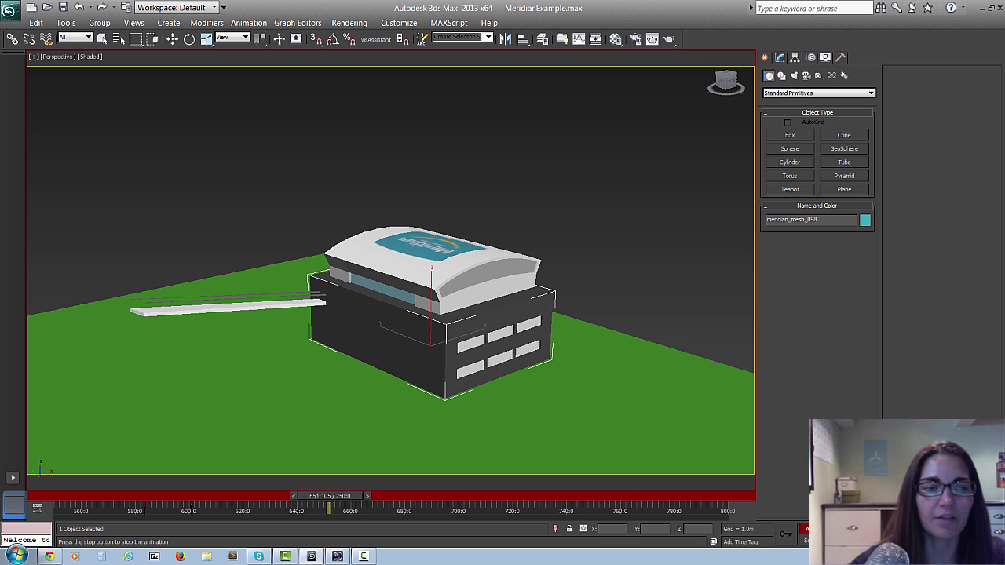
key(/)
drag(336, 502, 47, 504)
key(/)
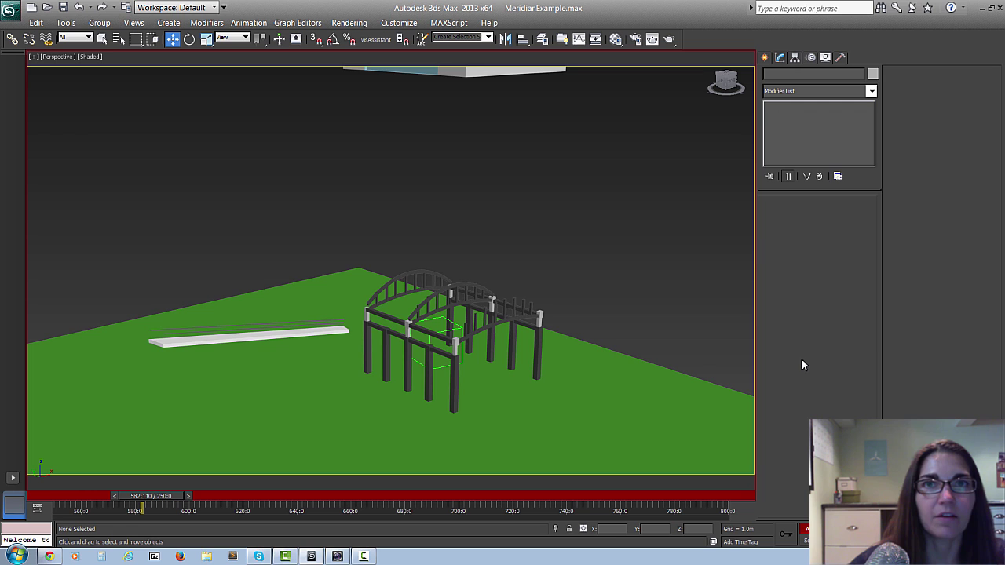
Select the Bend modifier of the middle roof arch, review the key filters and set a key at about frame 593.
click(474, 289)
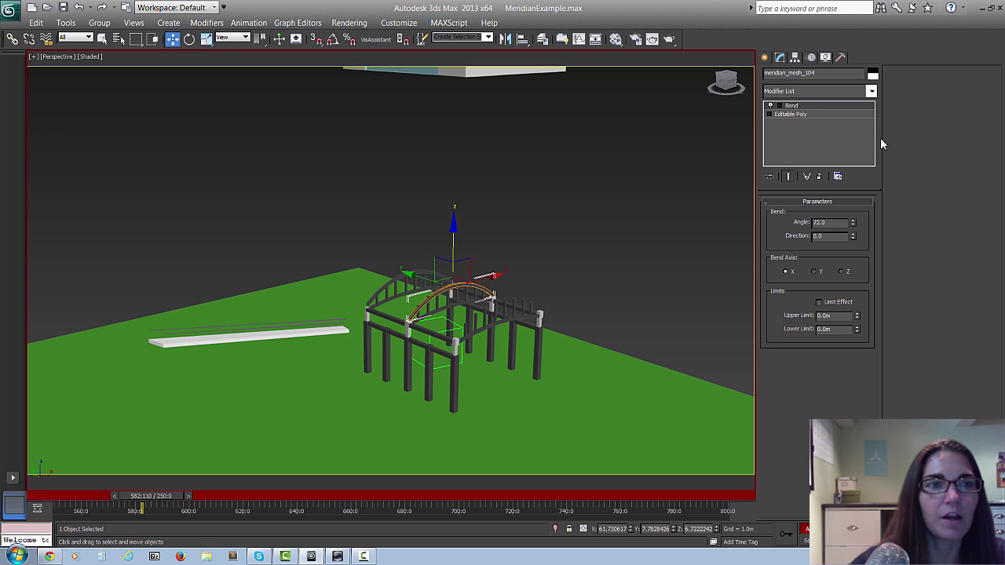
click(791, 105)
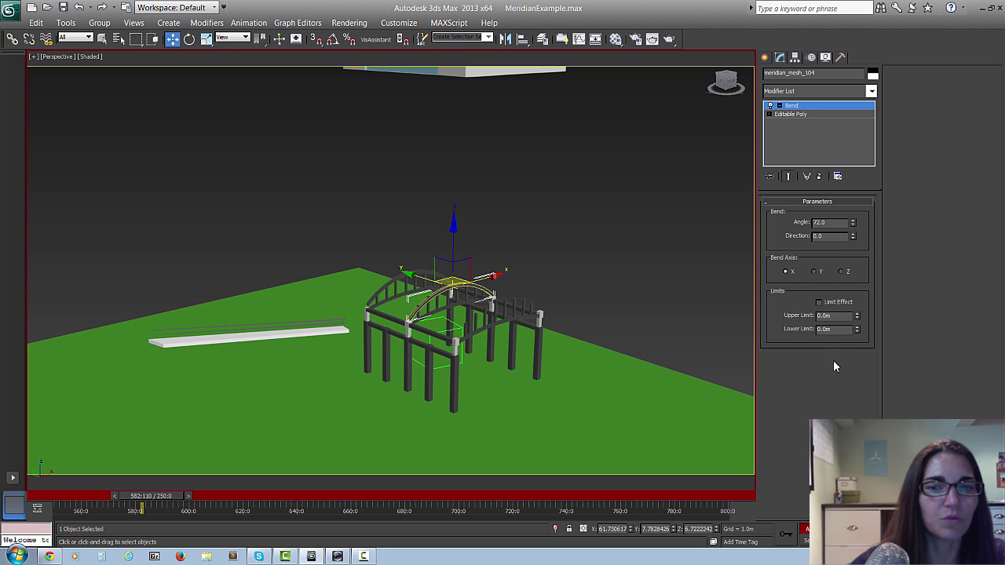
drag(164, 500, 195, 510)
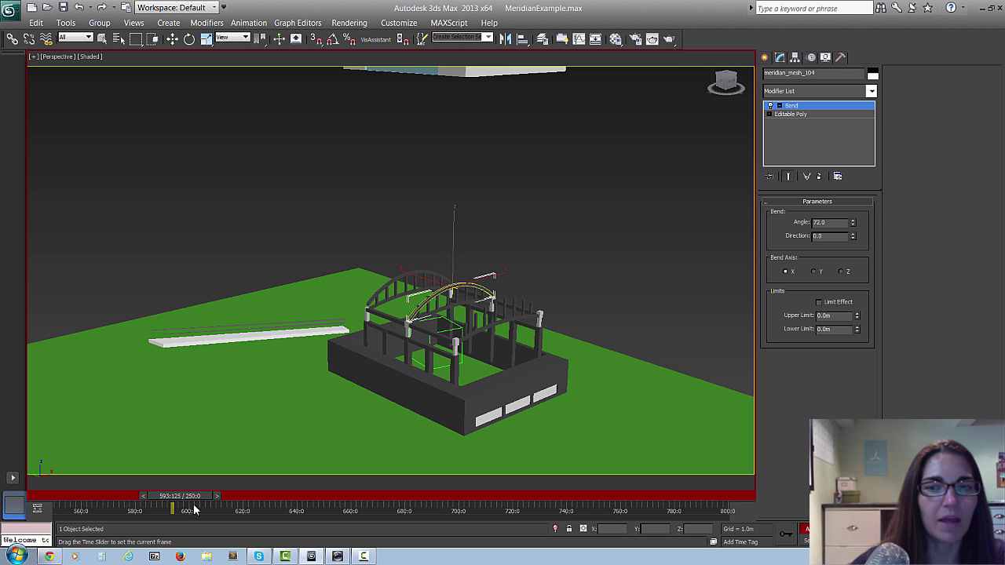
key(w)
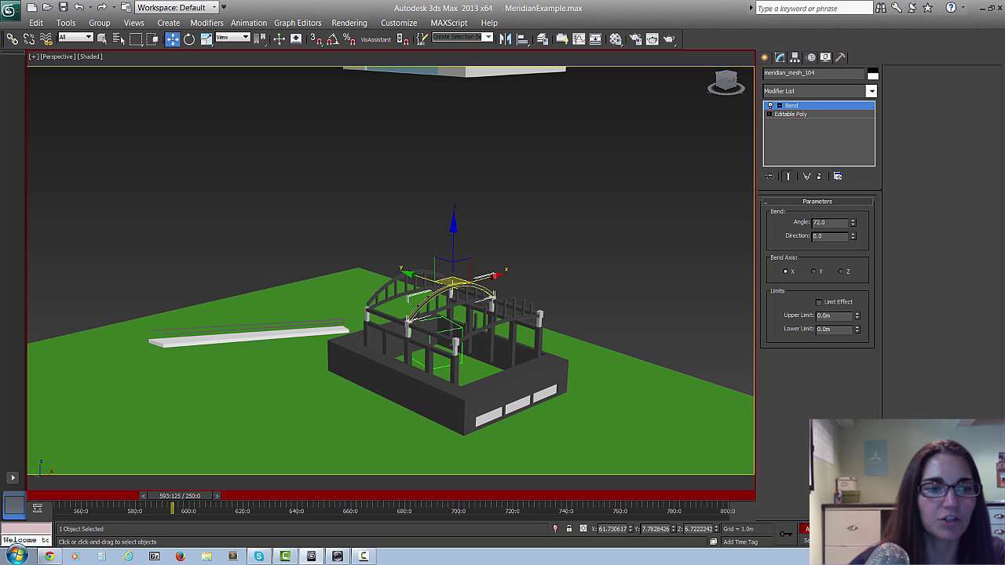
click(851, 541)
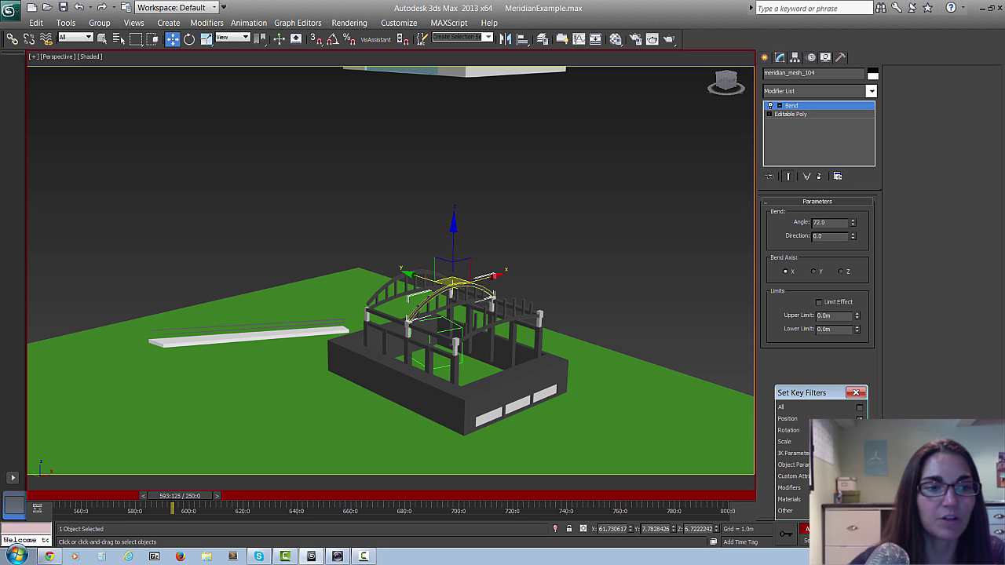
click(856, 392)
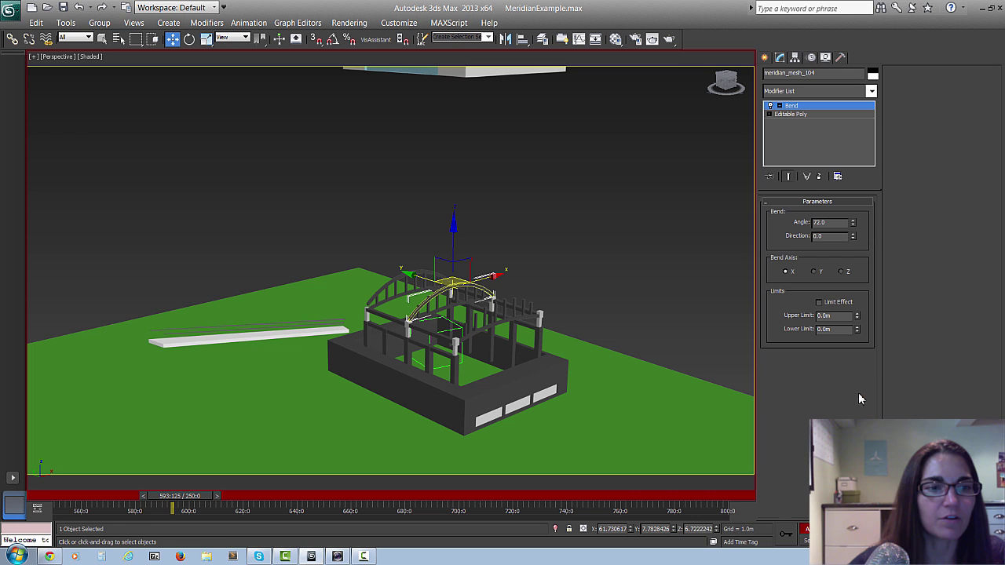
click(785, 534)
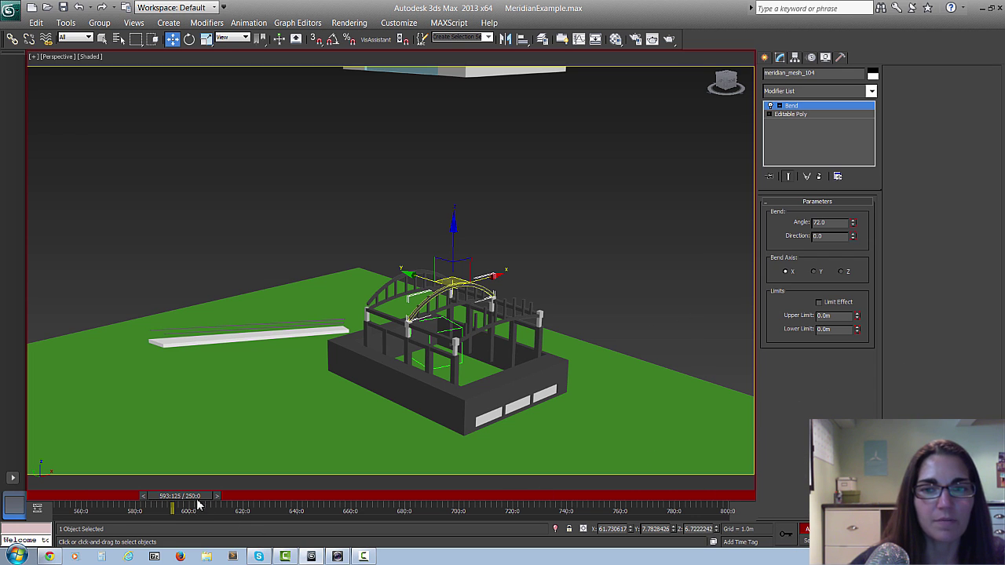
Set the arch's Bend angle to -70 at about frame 578 and scrub to frame 593 to check the bending motion.
drag(198, 503, 153, 495)
key(w)
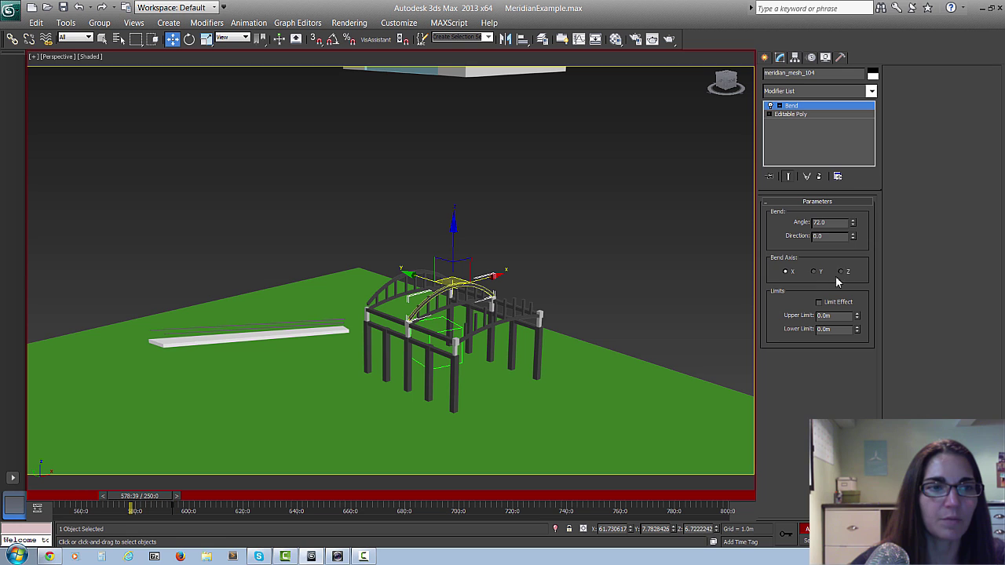
double_click(831, 223)
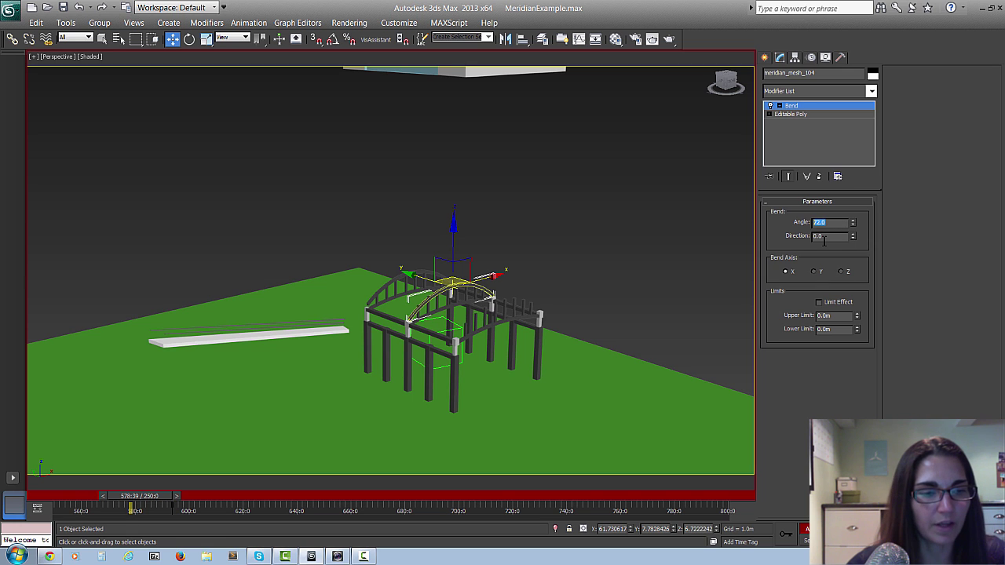
key(Return)
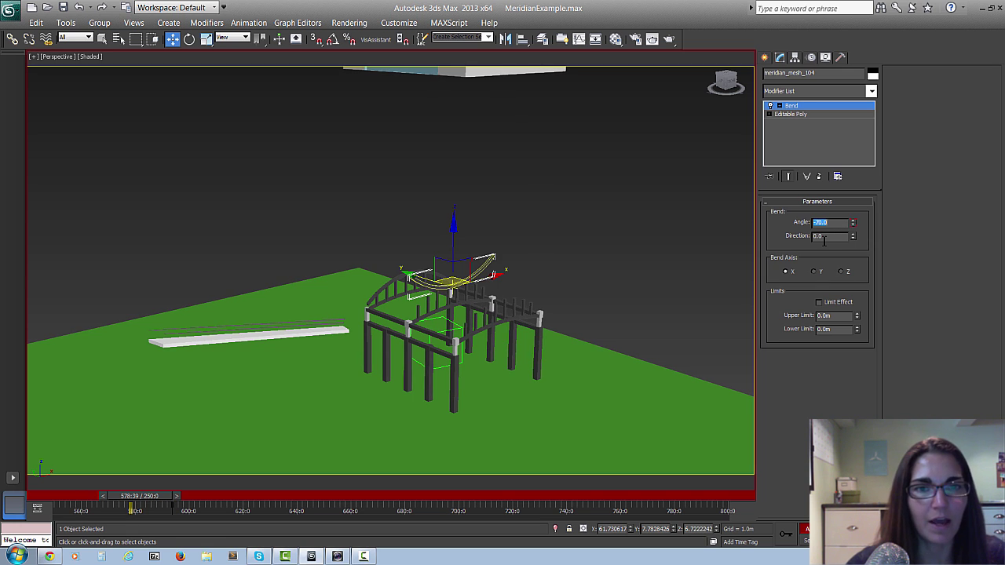
drag(135, 500, 189, 503)
key(w)
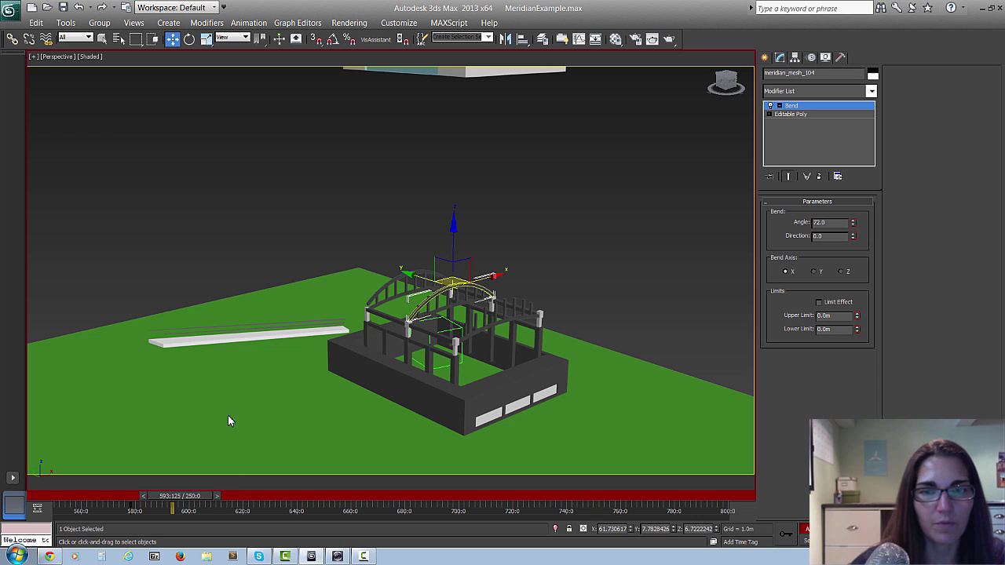
At about frame 576, leave the Bend modifier level and raise the whole arch to a Z position of about 11.45.
drag(197, 496, 158, 495)
key(w)
drag(453, 236, 441, 86)
right_click(441, 86)
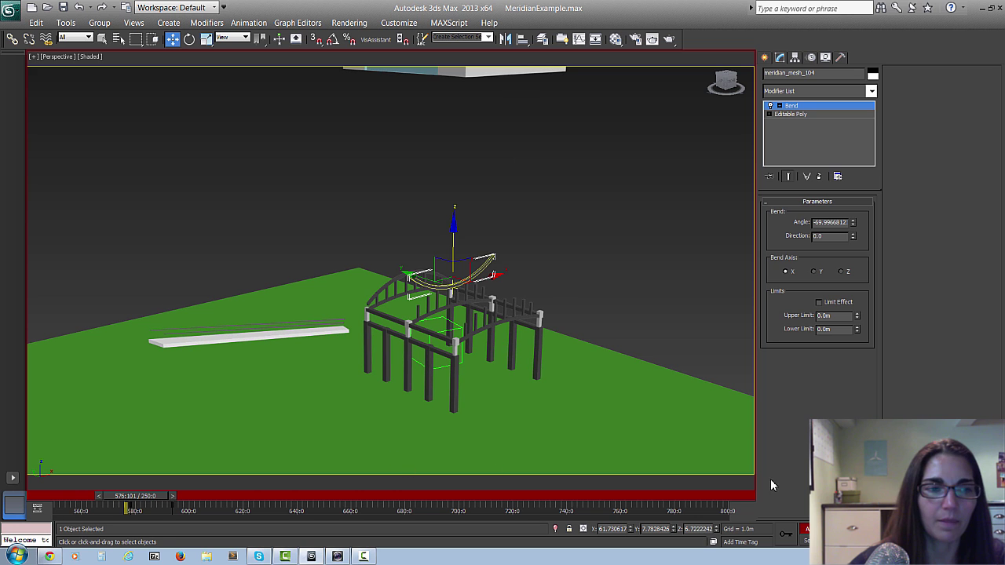
click(777, 106)
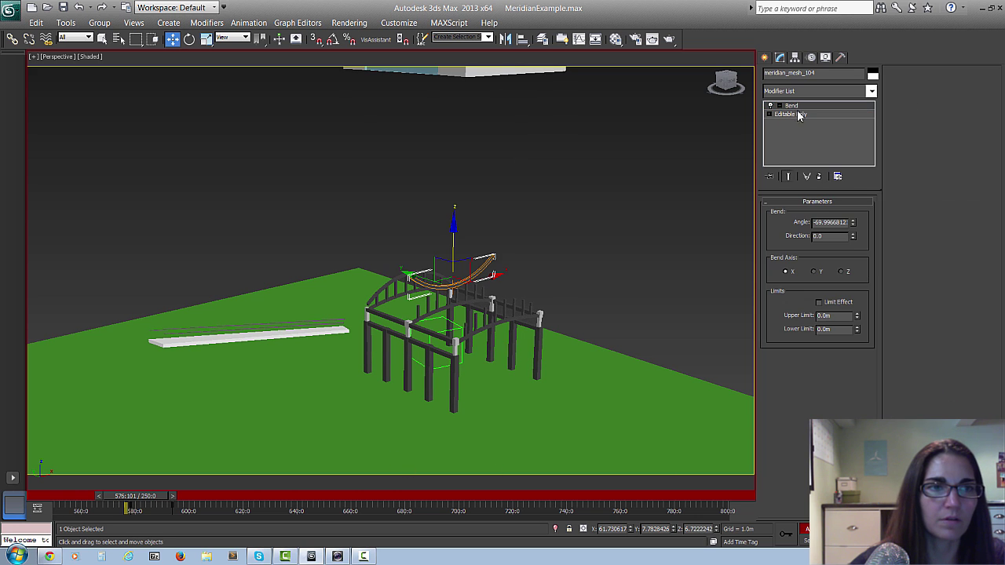
drag(454, 238, 448, 103)
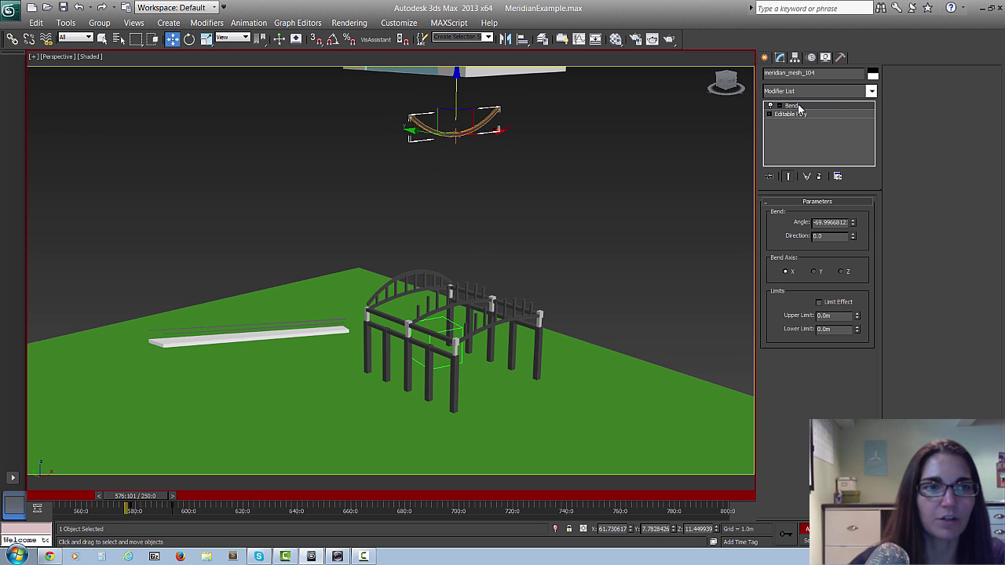
click(794, 106)
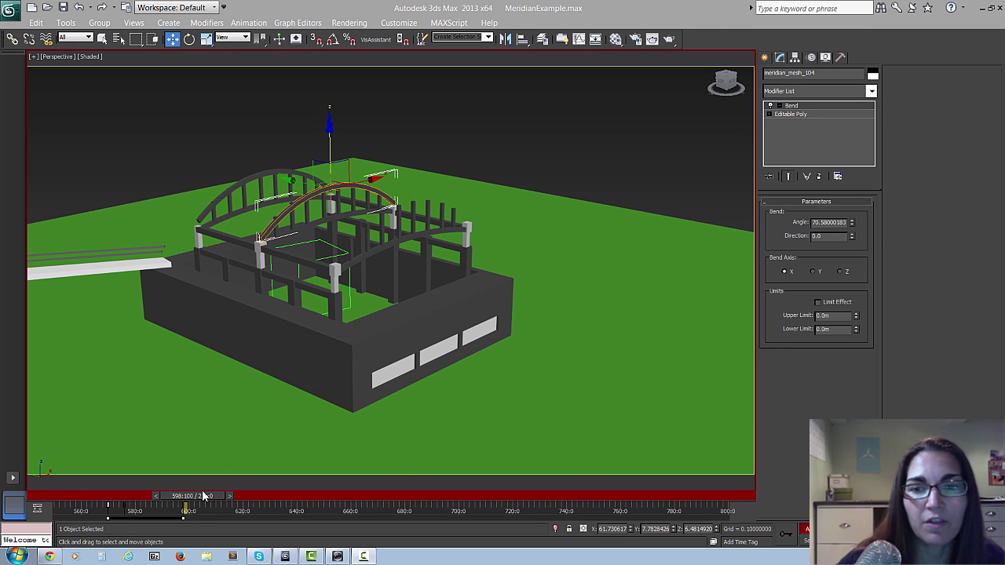
Scrub to about frame 592, move the arch's starting Bend key to about frame 574, and extend the arch's key range to frame 601.
mouse_move(192, 496)
mouse_down()
mouse_move(174, 498)
mouse_move(211, 503)
mouse_move(179, 503)
mouse_up()
key(w)
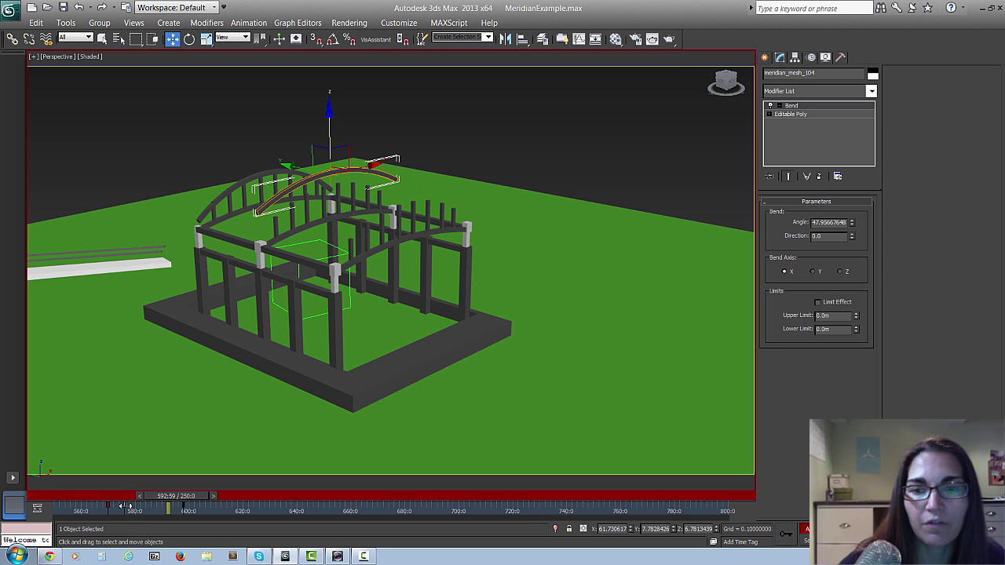
mouse_move(124, 506)
mouse_down()
mouse_move(146, 509)
mouse_move(118, 509)
mouse_up()
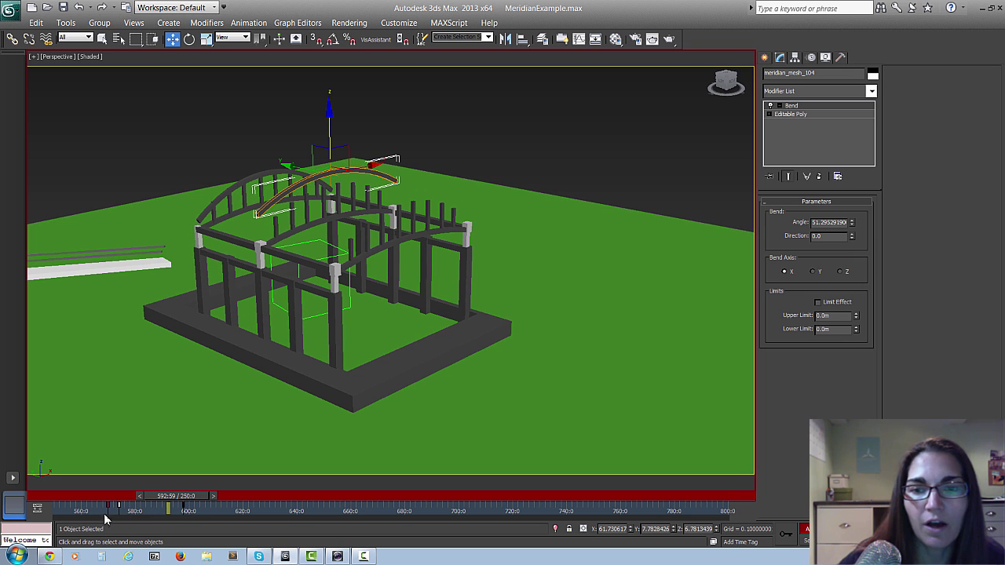
drag(197, 511, 103, 523)
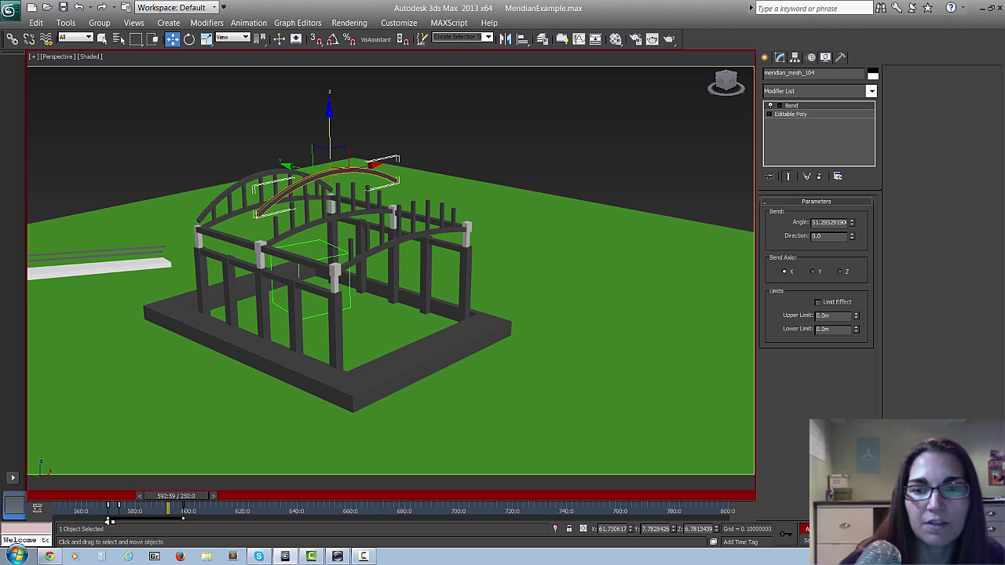
right_click(186, 520)
click(186, 522)
mouse_move(186, 520)
mouse_down()
mouse_move(155, 521)
mouse_move(233, 522)
mouse_move(146, 526)
mouse_move(193, 522)
mouse_up()
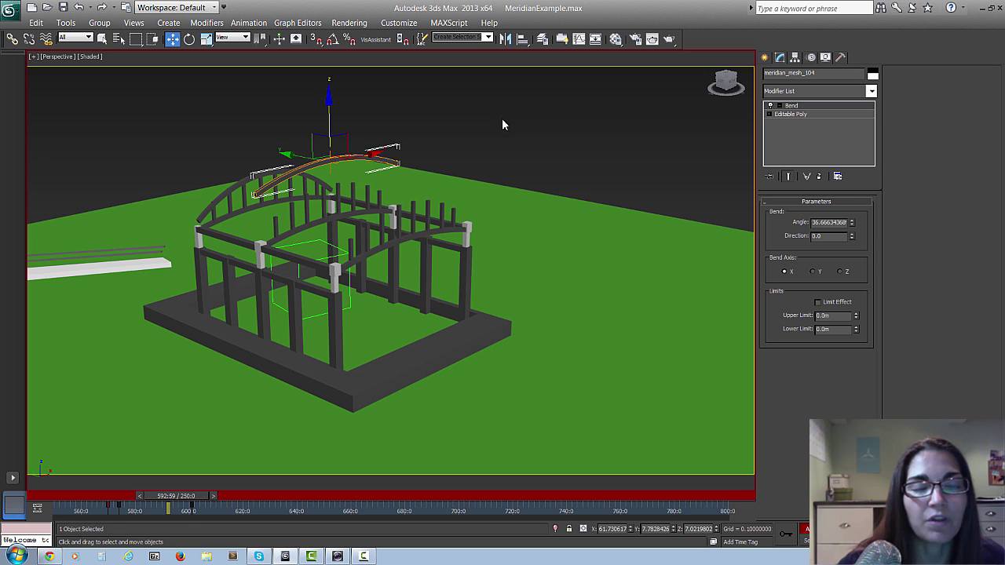
Open the Curve Editor for the arch, move it clear of the model, and isolate the Z Position curve.
right_click(383, 153)
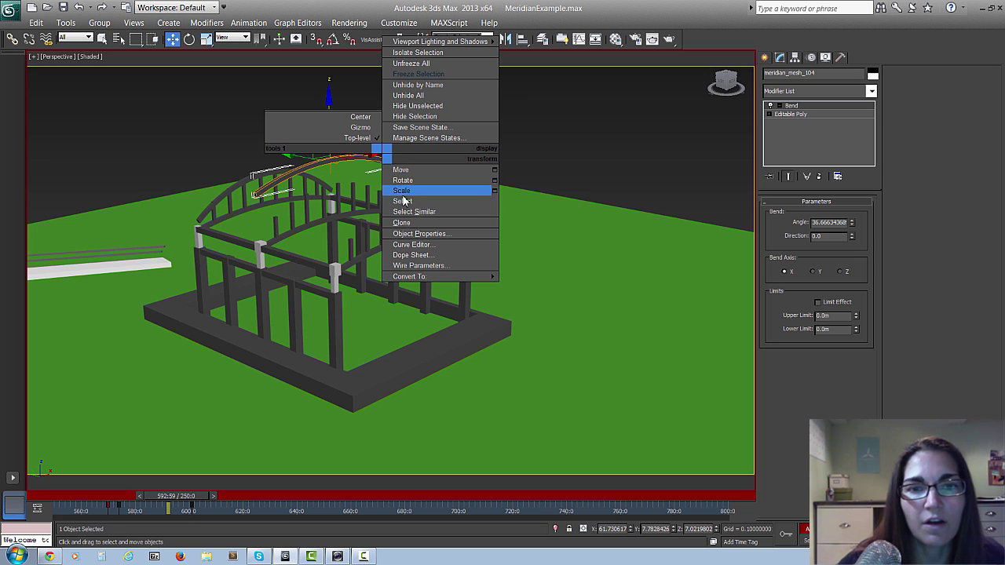
click(430, 250)
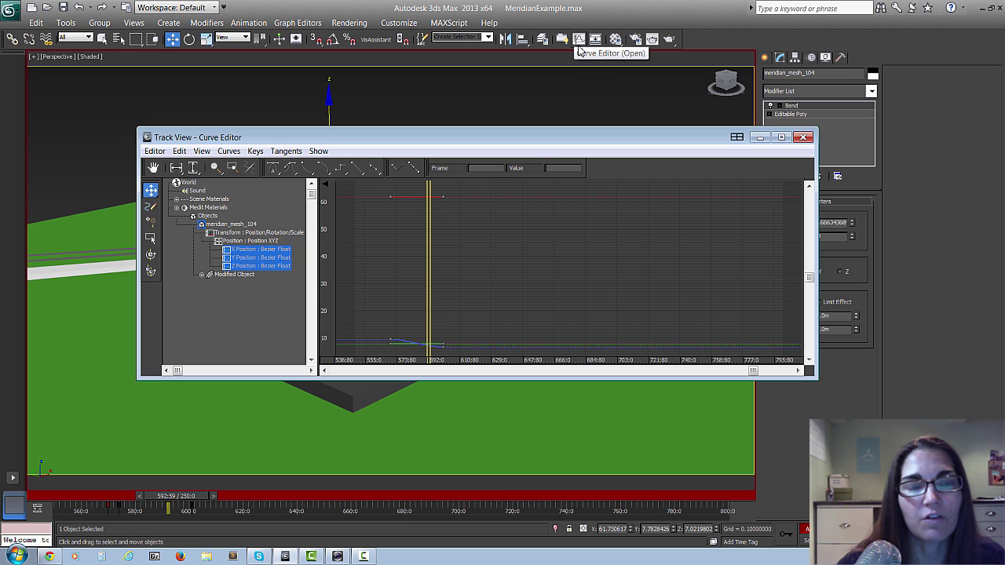
click(540, 143)
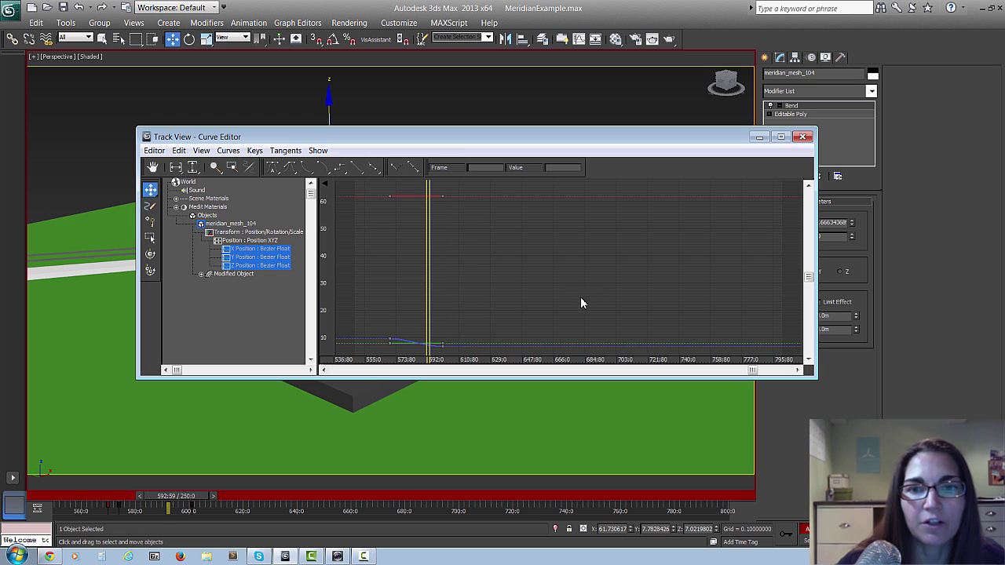
drag(361, 137, 412, 234)
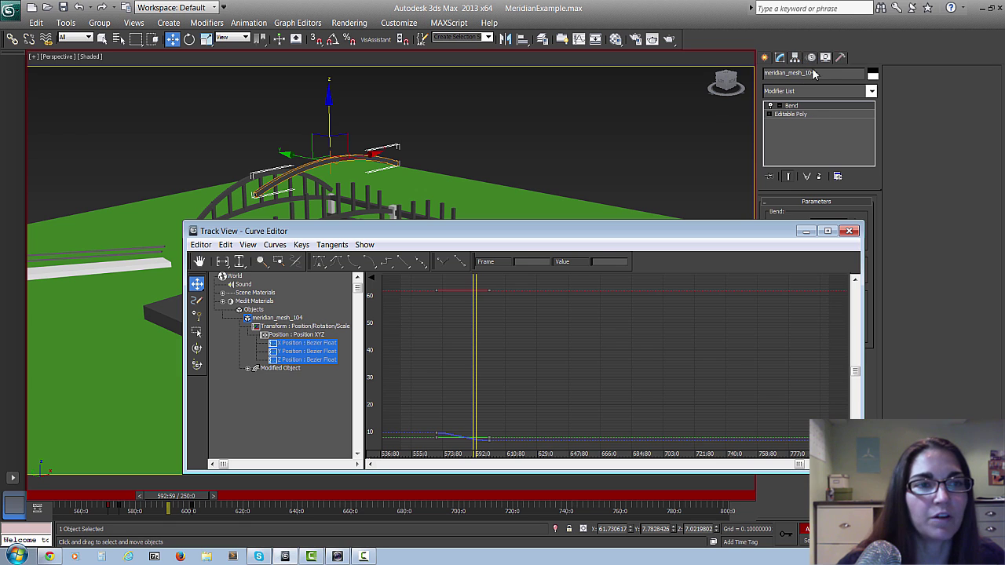
click(268, 318)
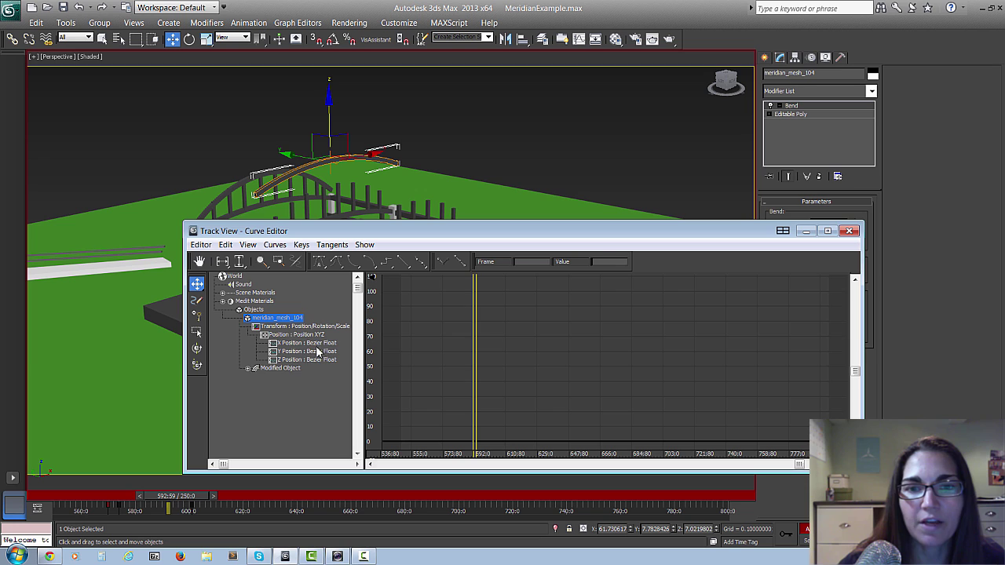
click(308, 359)
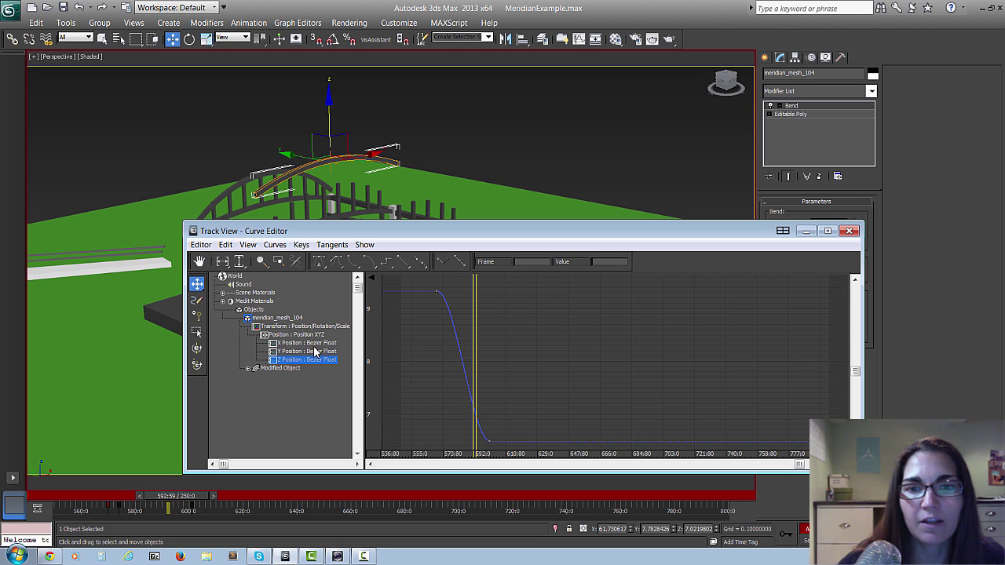
Try to move the end key of the arch's Z Position curve to a later frame, and undo the move.
click(438, 292)
click(490, 441)
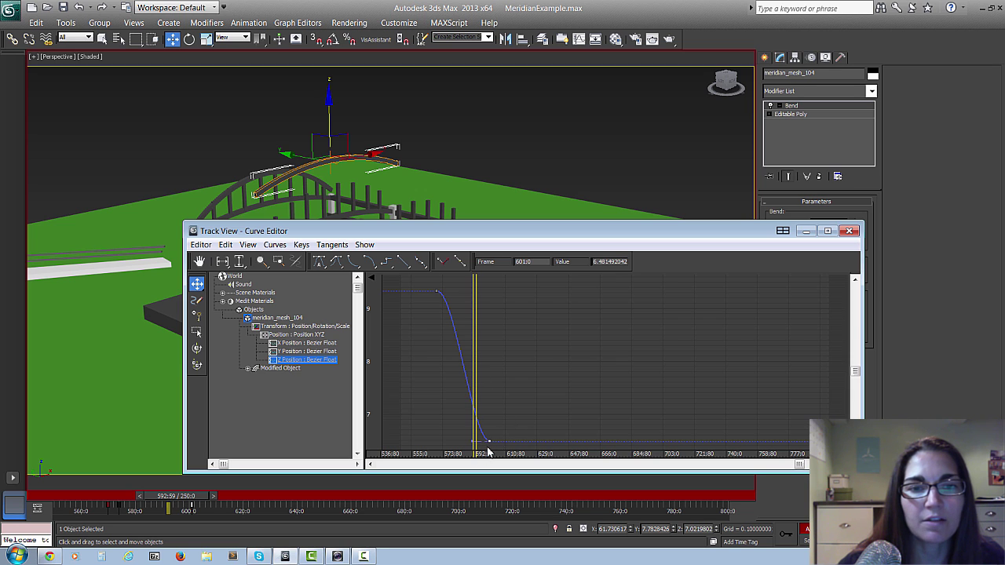
drag(490, 443, 520, 428)
key(ctrl+z)
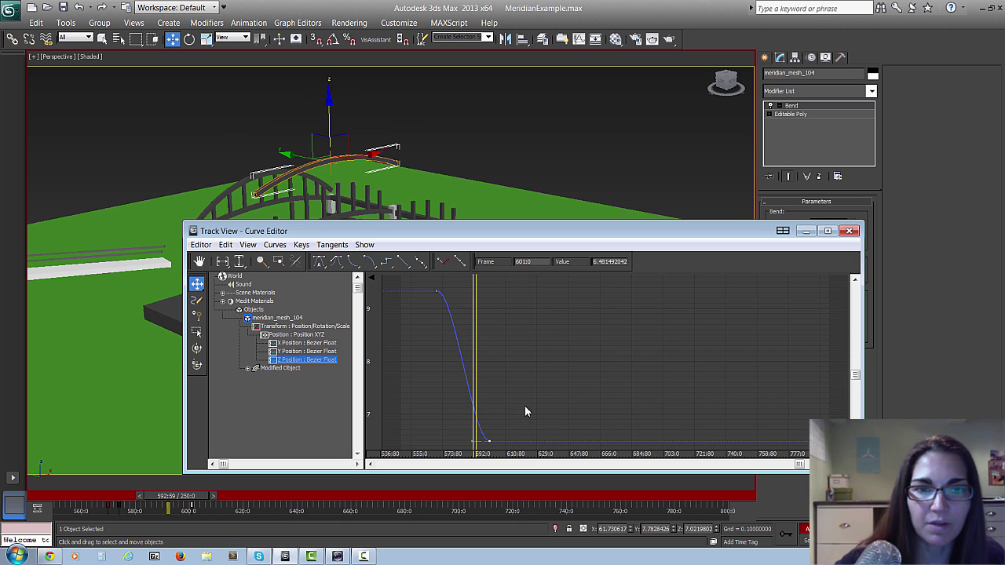
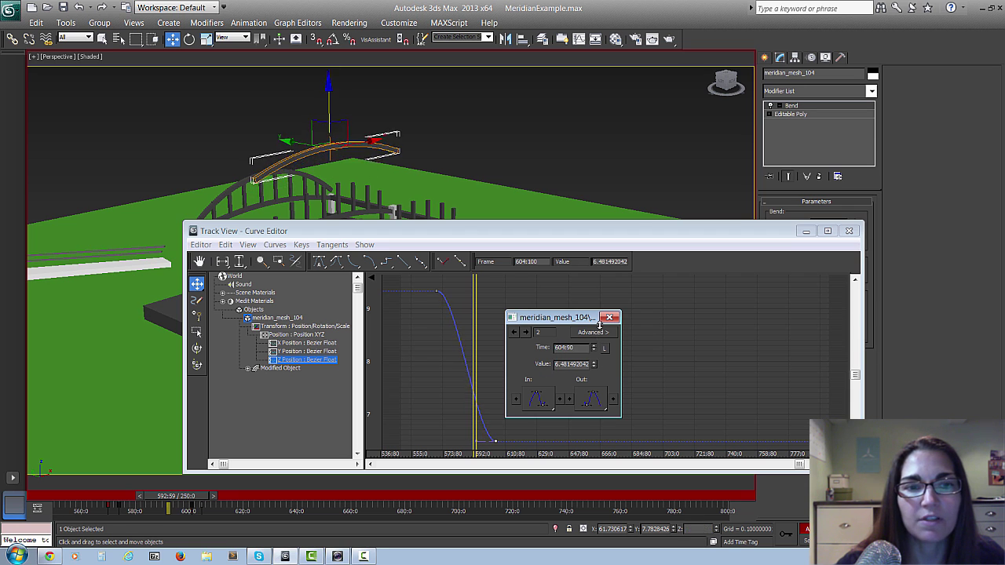
Set the end key's time to 600:150 and its Z value to about 6.417, and review its incoming tangent types.
drag(594, 348, 600, 351)
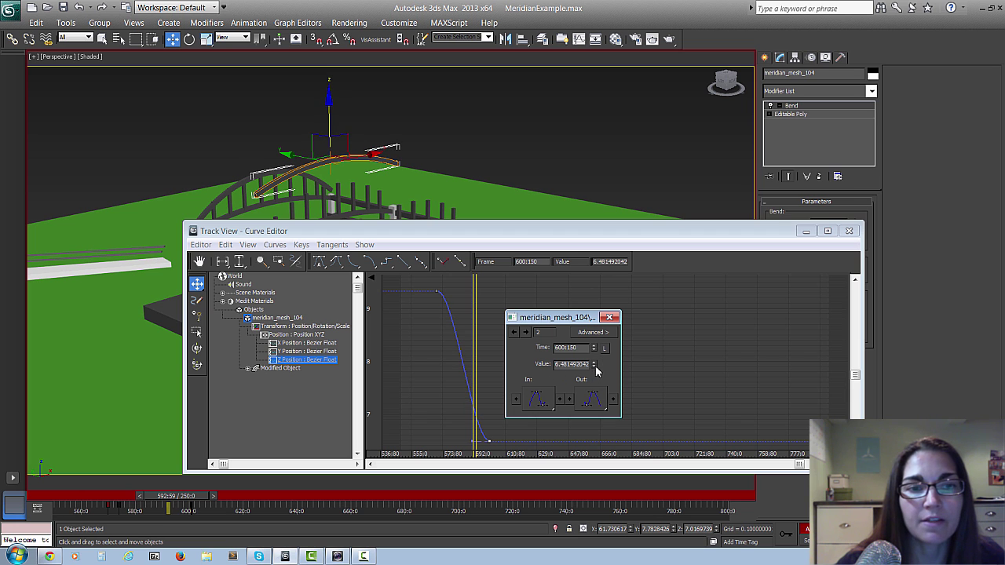
mouse_move(595, 364)
mouse_down()
mouse_move(594, 375)
mouse_move(594, 355)
mouse_move(598, 367)
mouse_up()
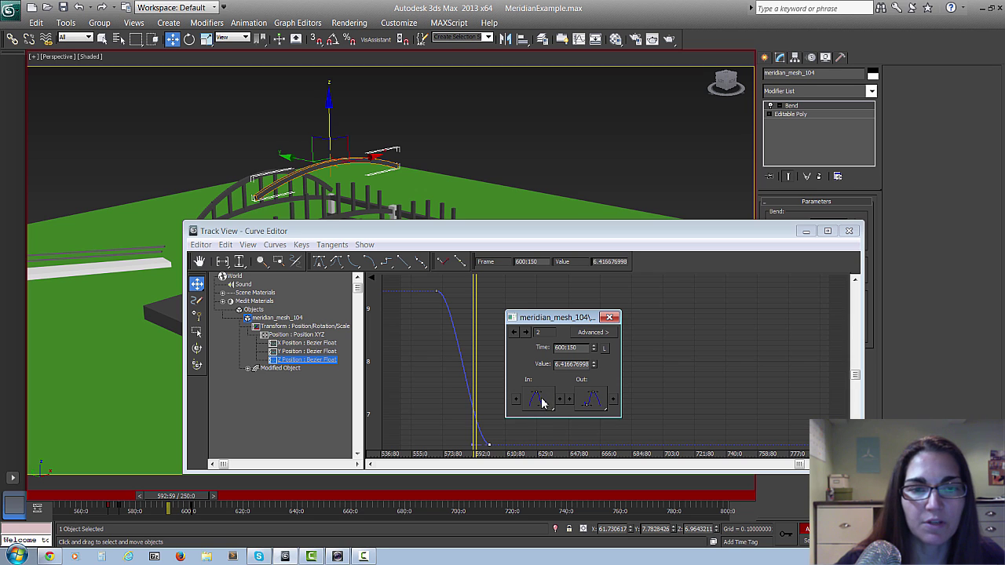
drag(548, 409, 542, 406)
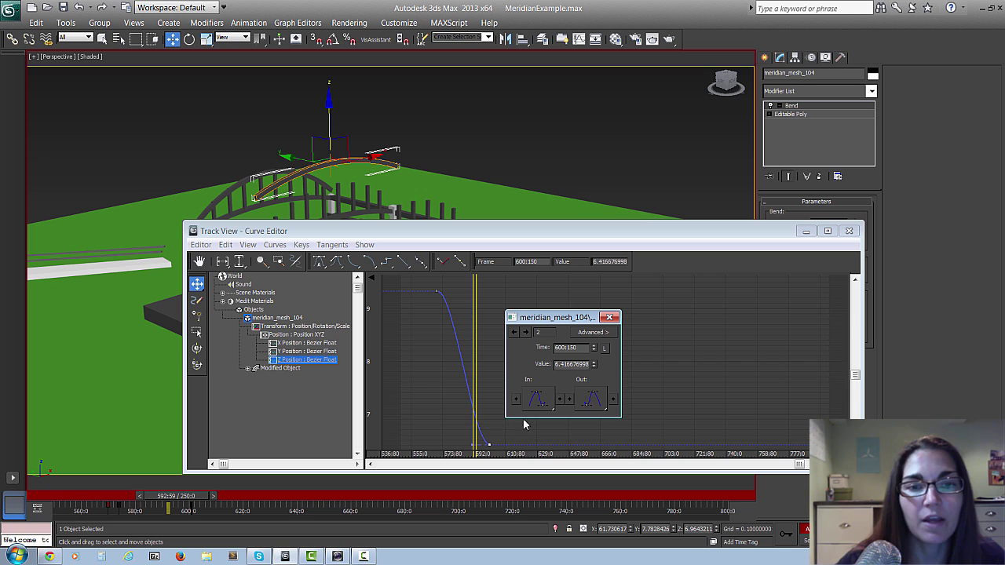
drag(540, 404, 562, 415)
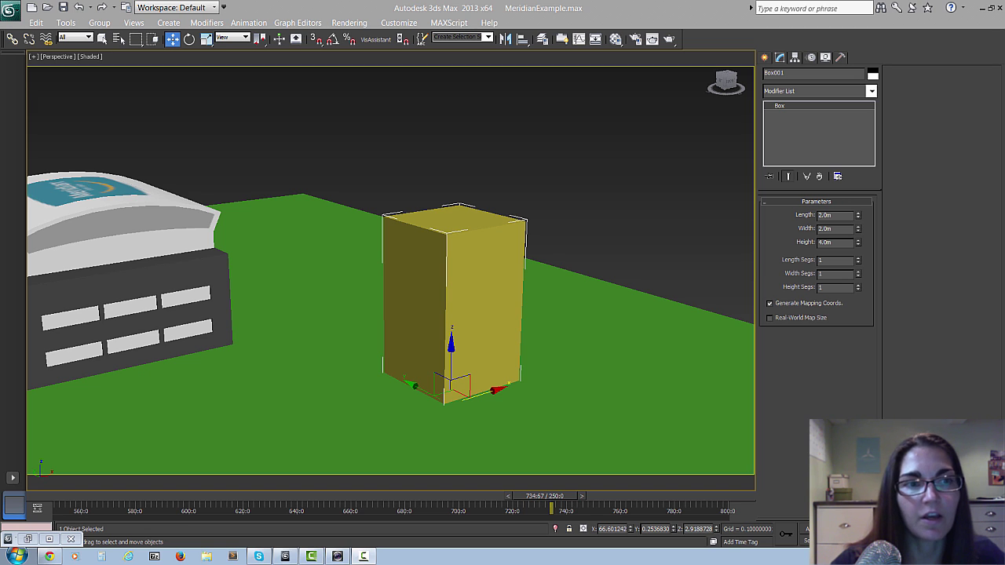
Convert the yellow box to an Editable Poly and activate vertex-level editing.
right_click(799, 106)
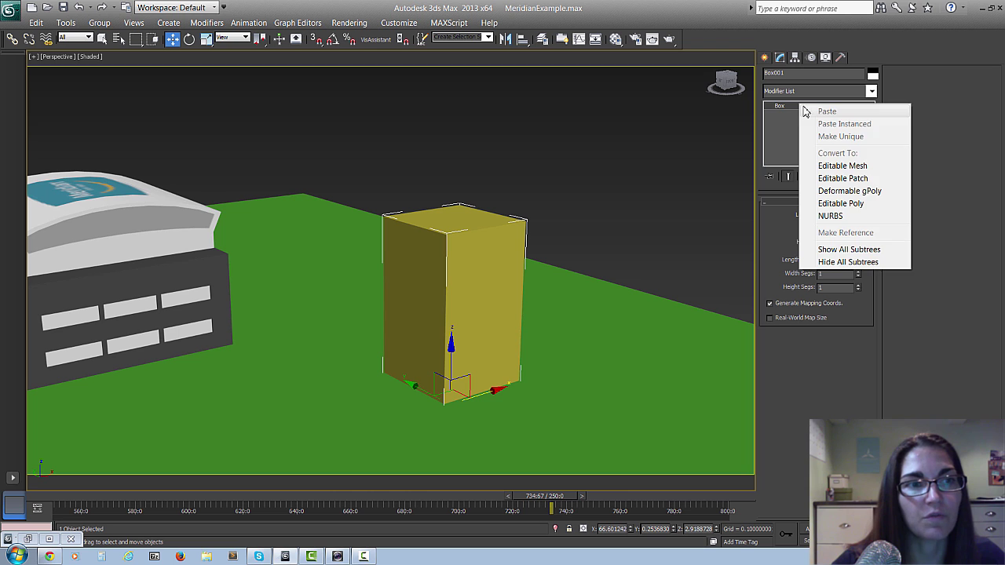
click(839, 204)
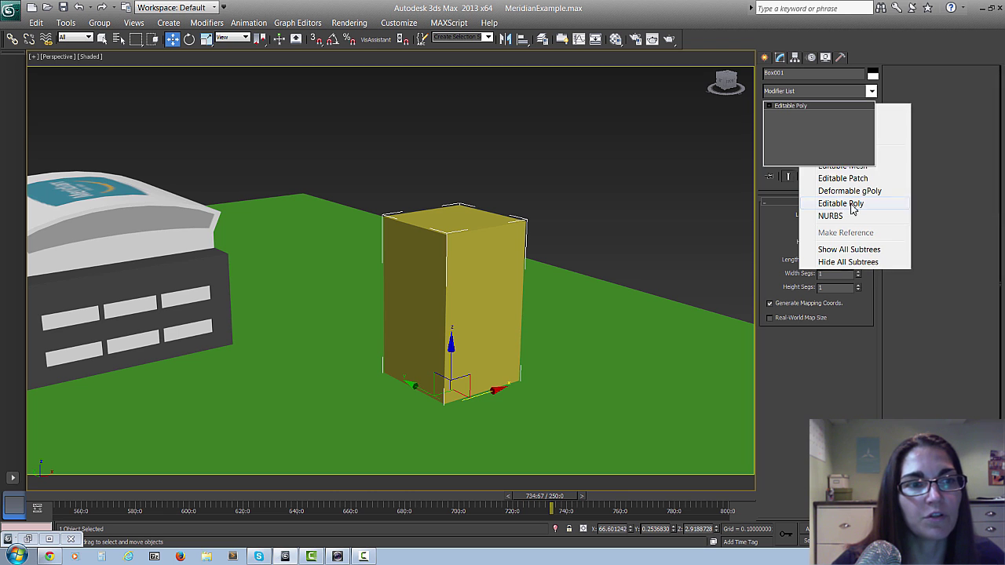
click(778, 214)
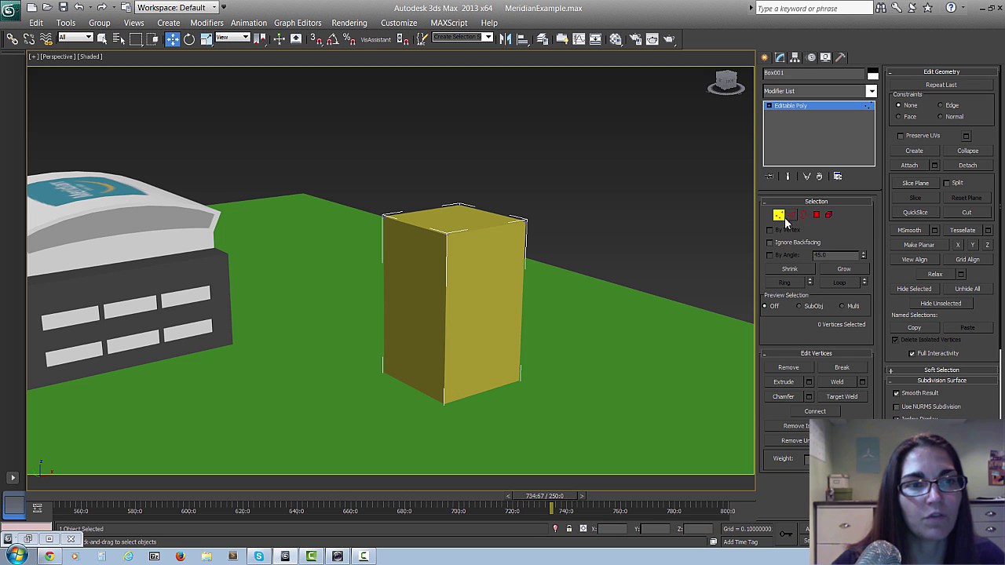
click(803, 214)
click(790, 216)
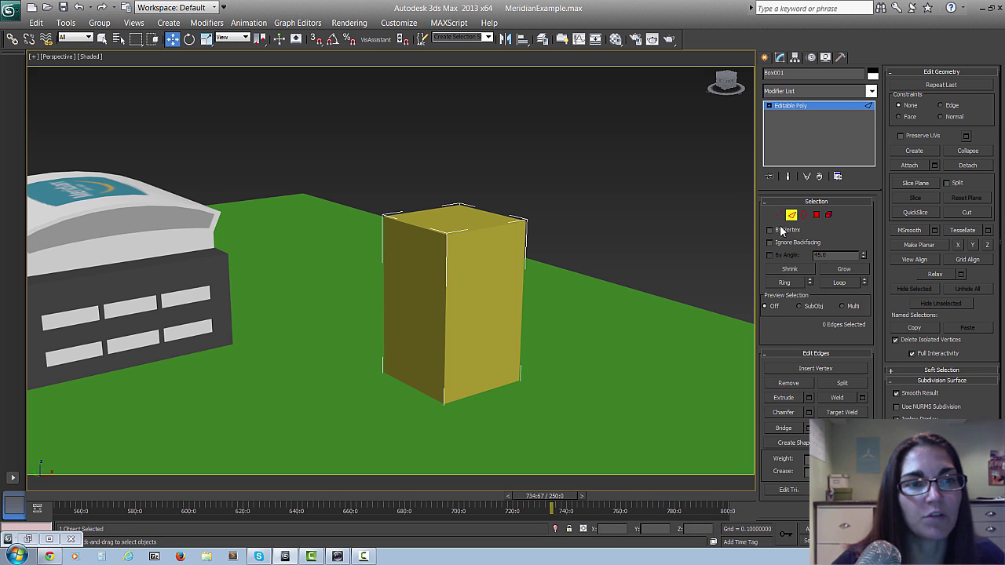
click(778, 215)
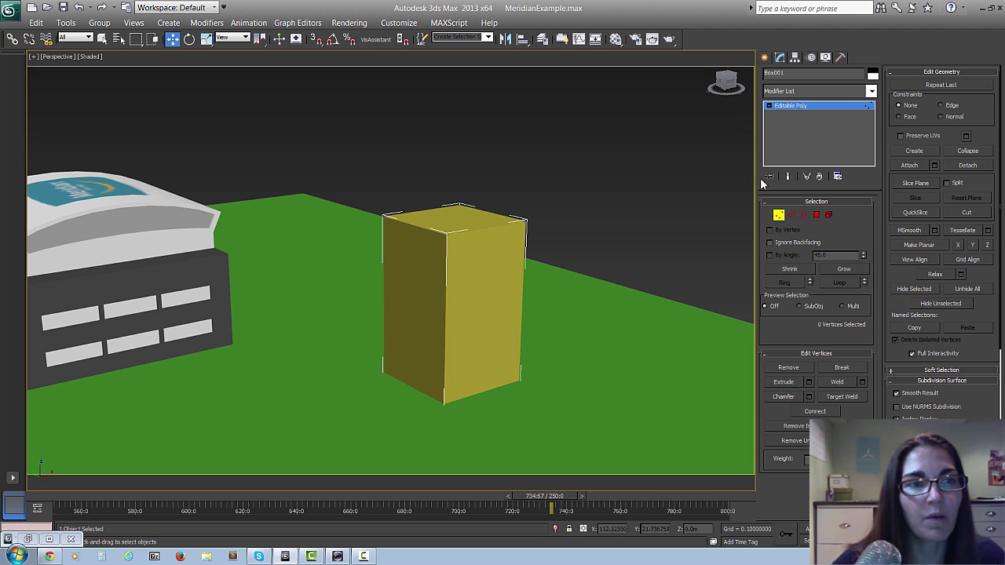
Lower the box's four top vertices to a Z position of about 6.57 and leave vertex-level editing.
click(455, 207)
drag(506, 226, 369, 197)
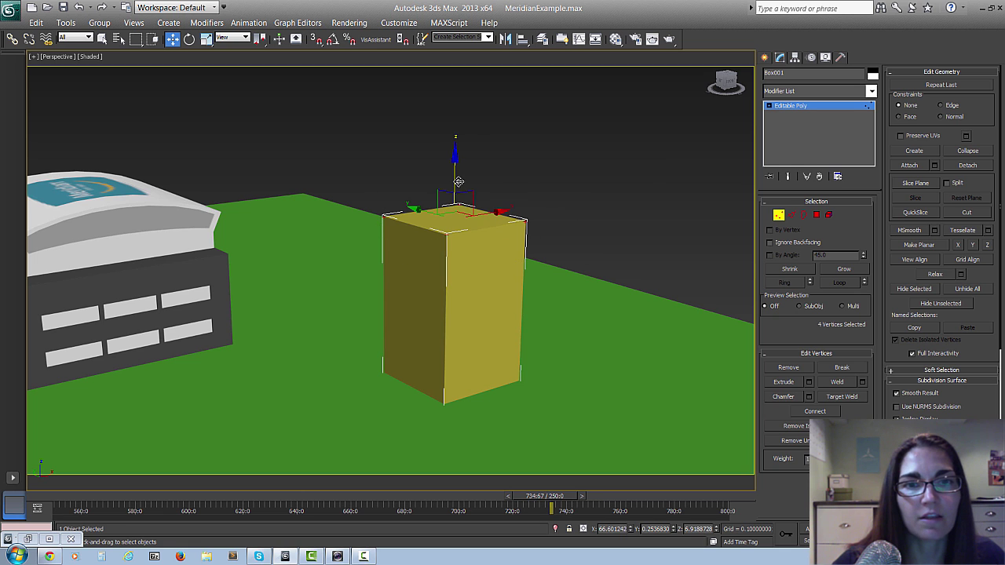
drag(455, 169, 646, 207)
click(778, 216)
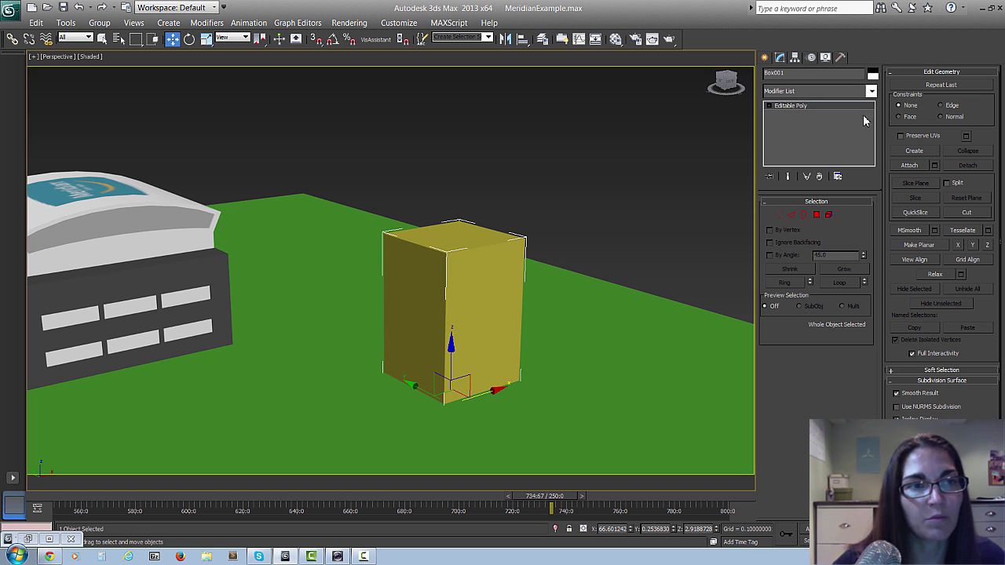
Add an Edit Poly modifier to the box, turn on Auto Key, and set the modifier's mode to Animate.
click(871, 91)
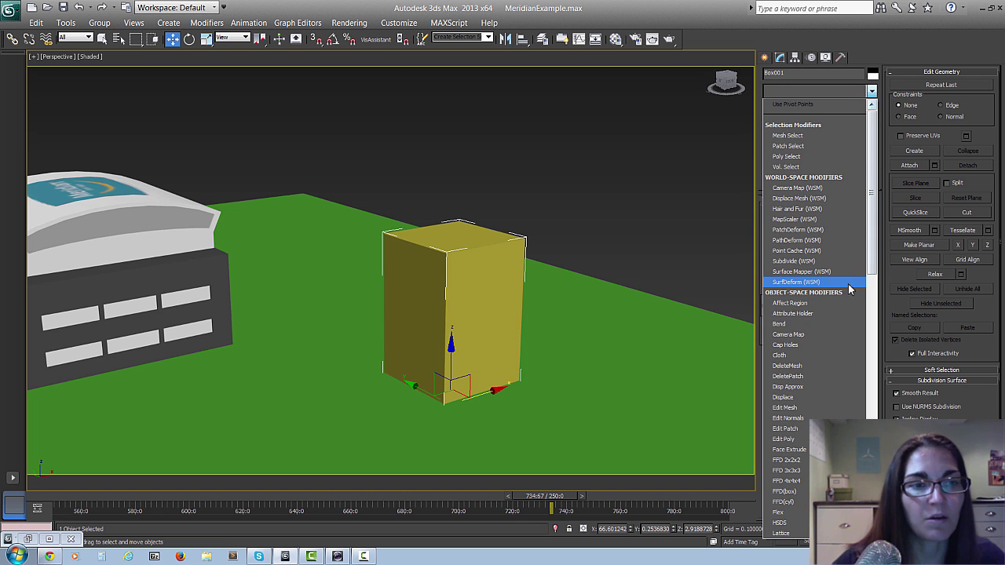
click(785, 439)
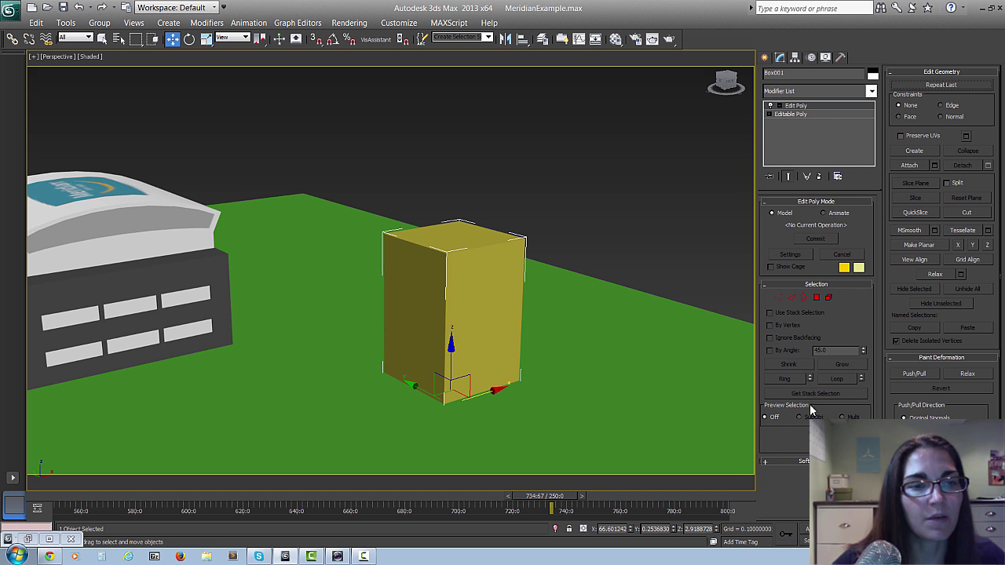
key(n)
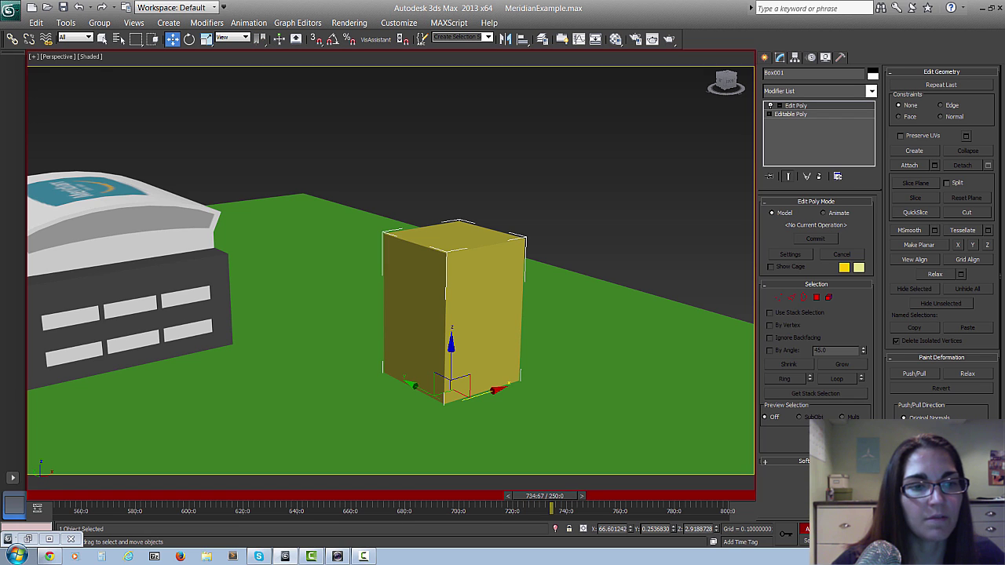
click(823, 214)
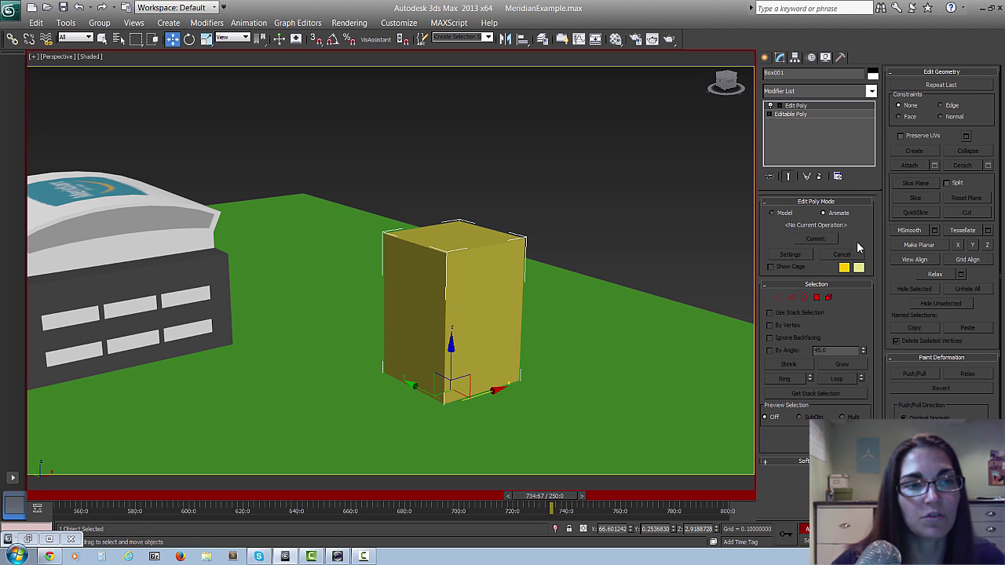
Keyframe the box's top vertices at Z about 5.78 near frame 734 and about 7.30 near frame 754, and scrub to frame 759.
click(777, 298)
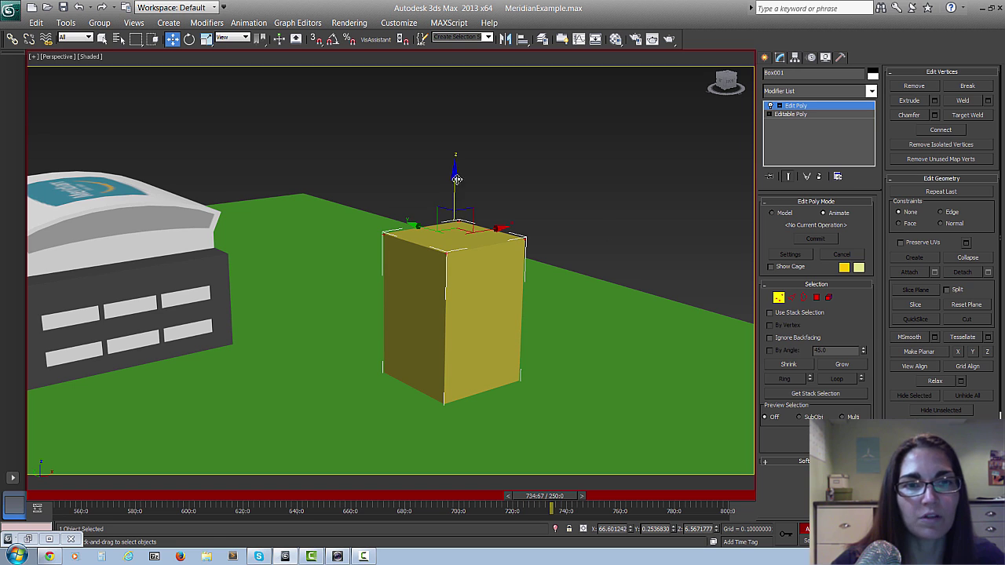
drag(456, 193, 484, 226)
drag(536, 500, 593, 499)
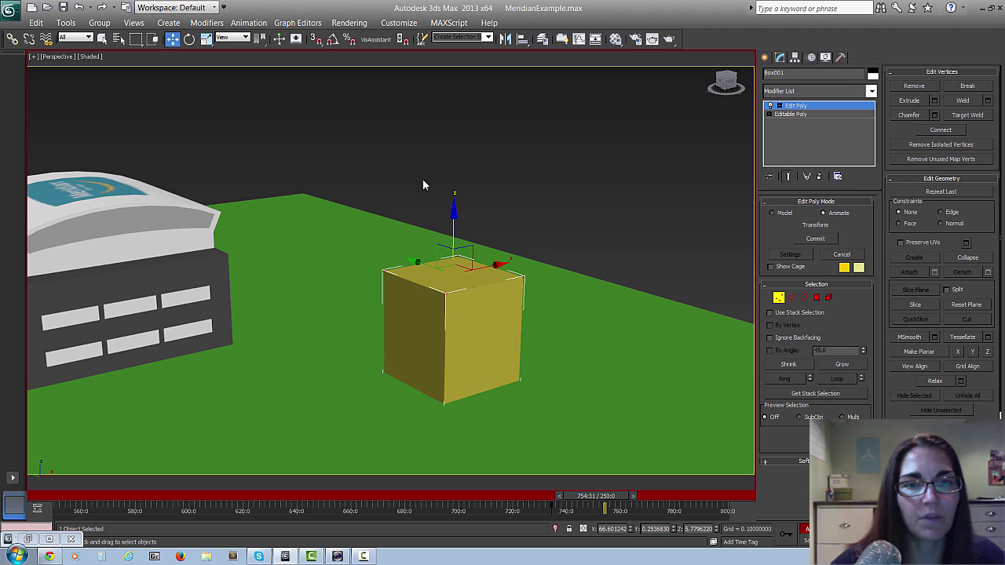
drag(456, 233, 455, 160)
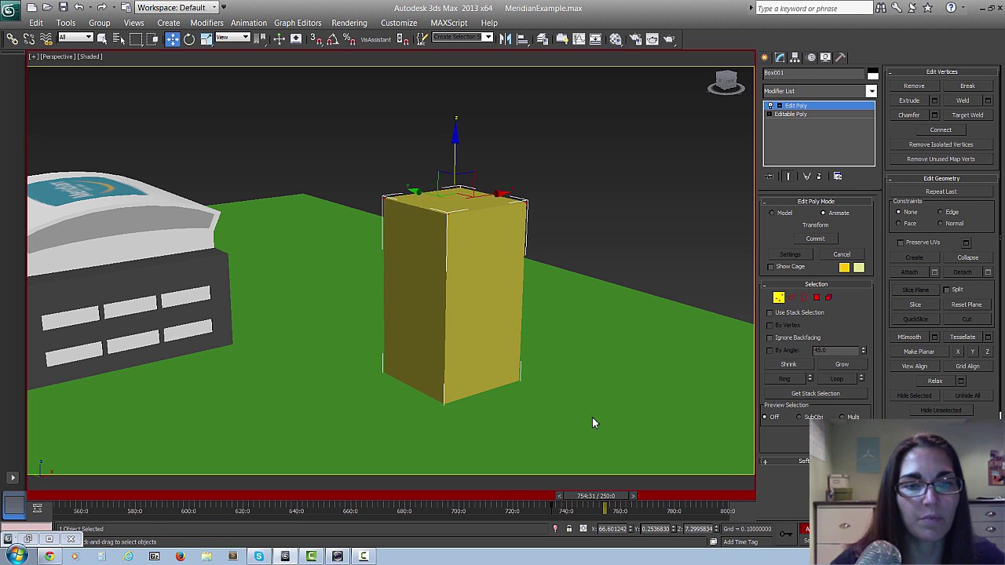
mouse_move(604, 500)
mouse_down()
mouse_move(533, 499)
mouse_move(609, 497)
mouse_up()
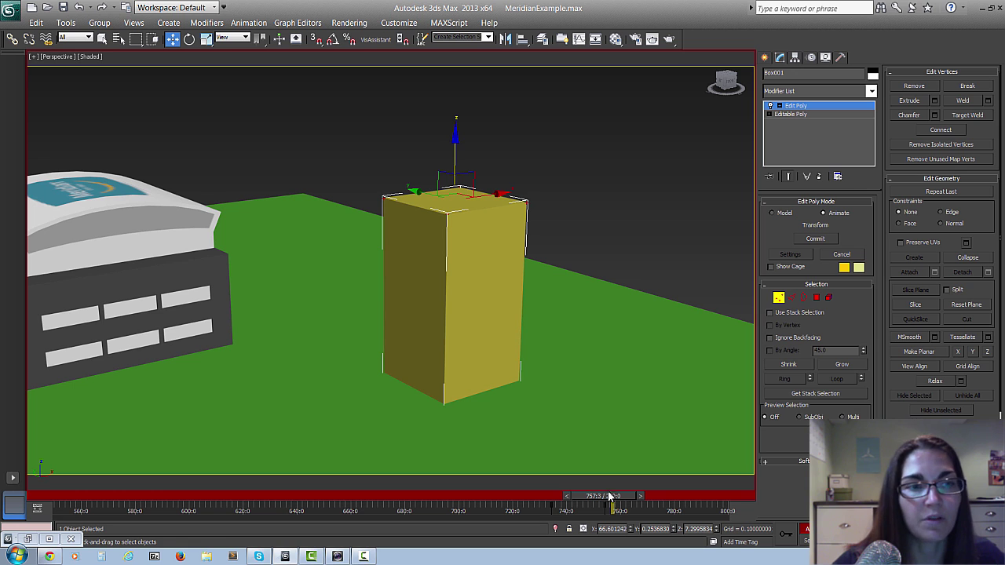
mouse_move(596, 500)
mouse_down()
mouse_move(567, 501)
mouse_move(609, 497)
mouse_up()
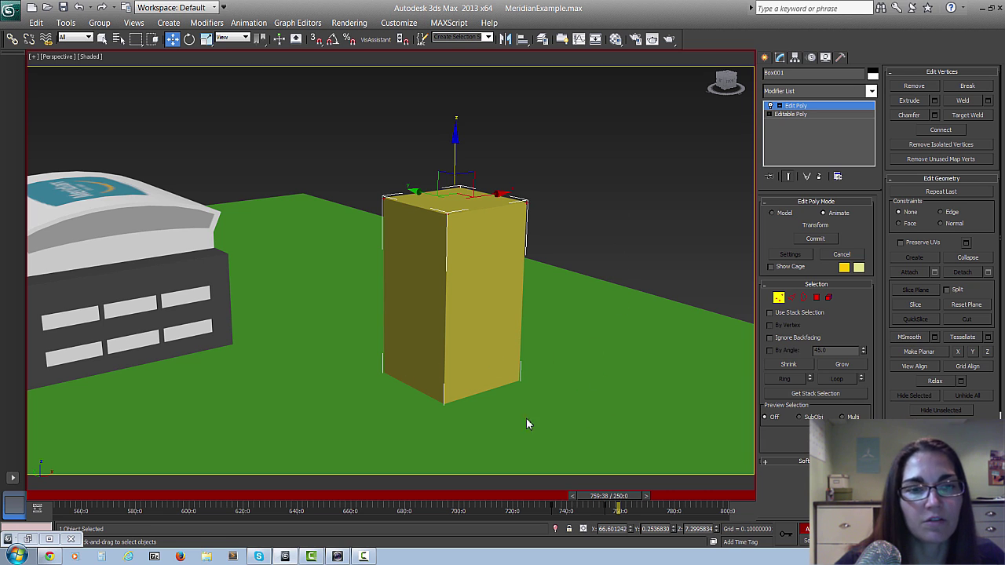
Deselect the box's top vertices, try selecting its side polygon, and leave the Edit Poly modifier's sub-object editing.
drag(537, 449, 537, 449)
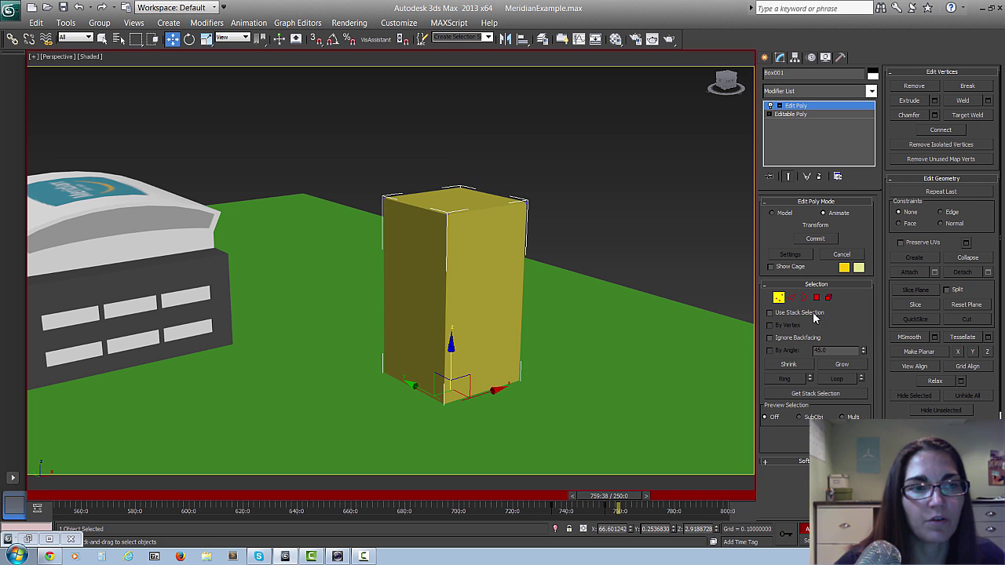
click(816, 297)
click(525, 300)
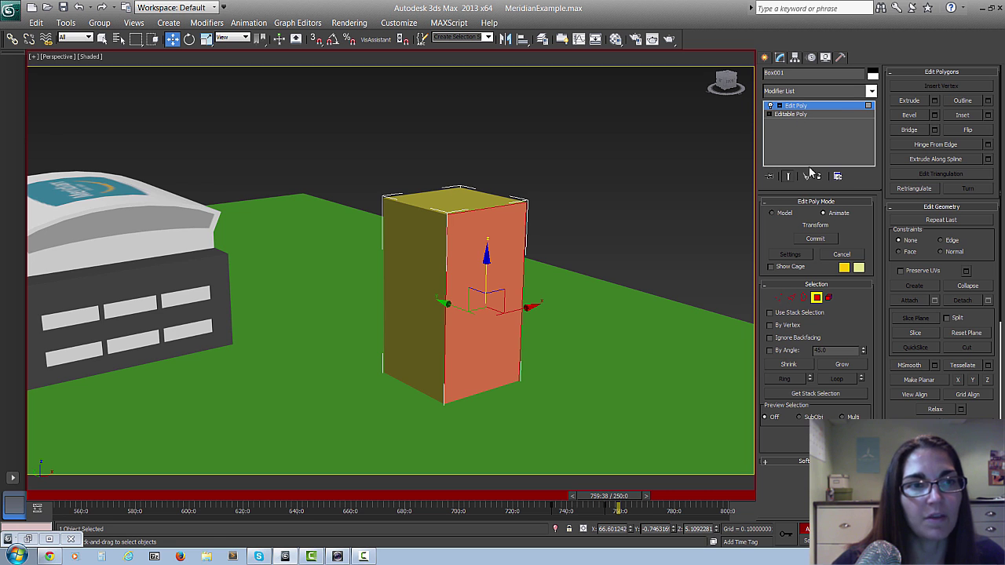
click(817, 298)
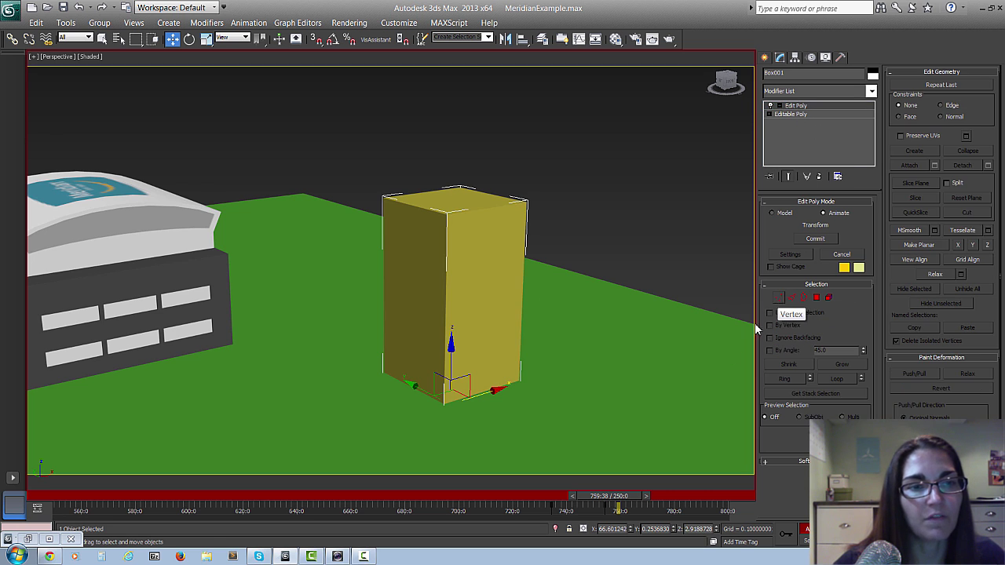
mouse_move(617, 496)
mouse_down()
mouse_move(547, 499)
mouse_move(608, 497)
mouse_up()
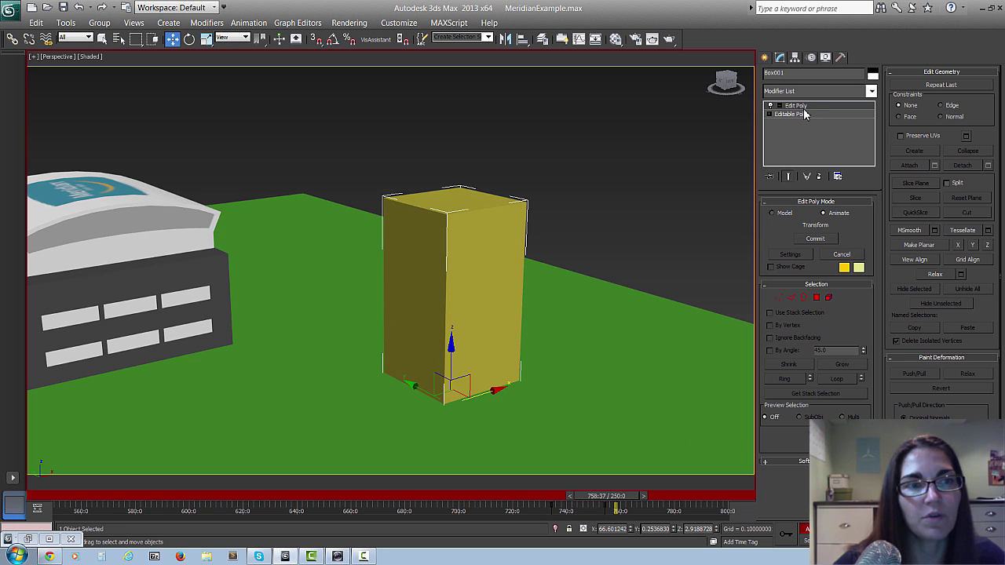
Add a second Edit Poly modifier to the box, select its side polygon, and set the modifier's mode to Animate.
click(872, 91)
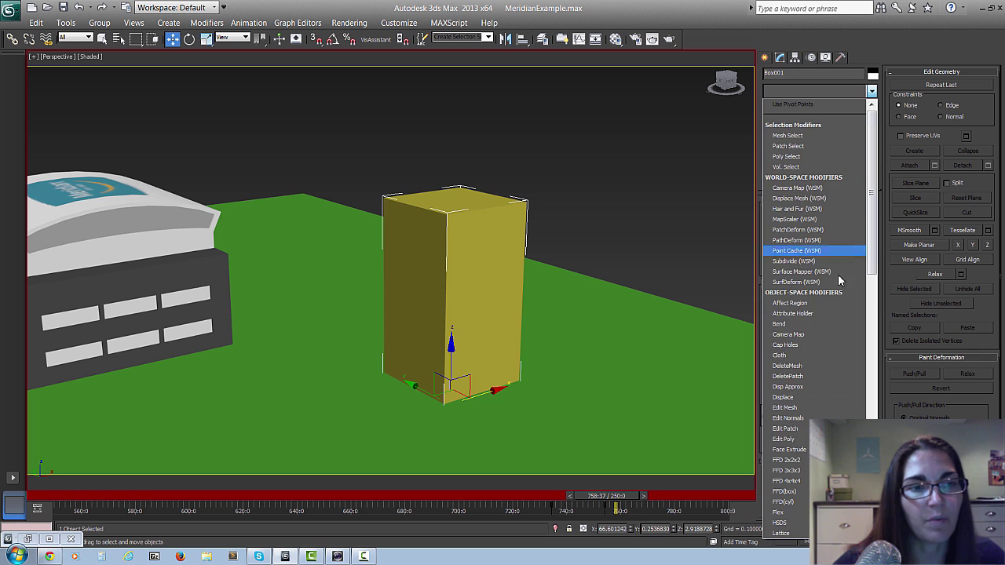
click(824, 439)
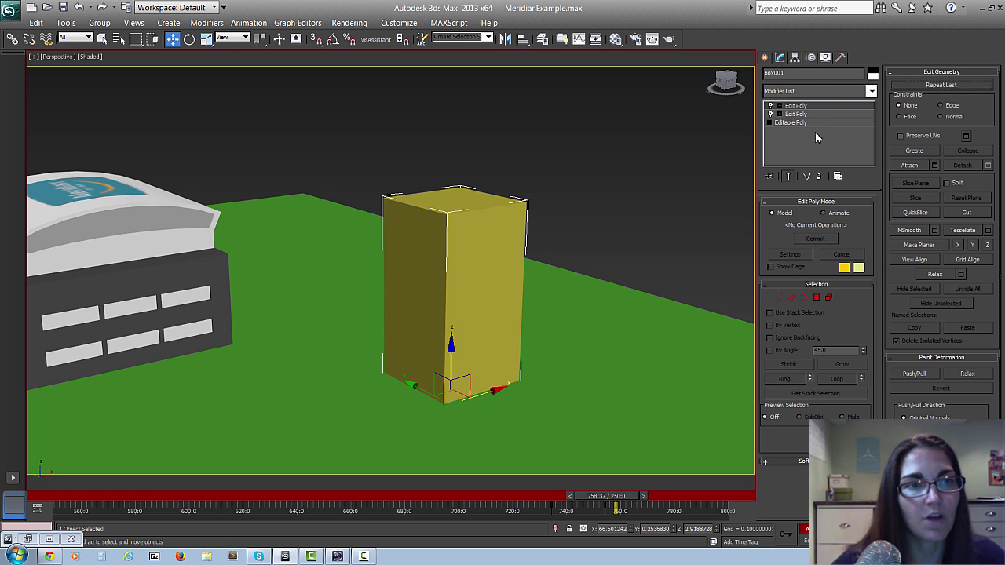
click(816, 298)
click(485, 307)
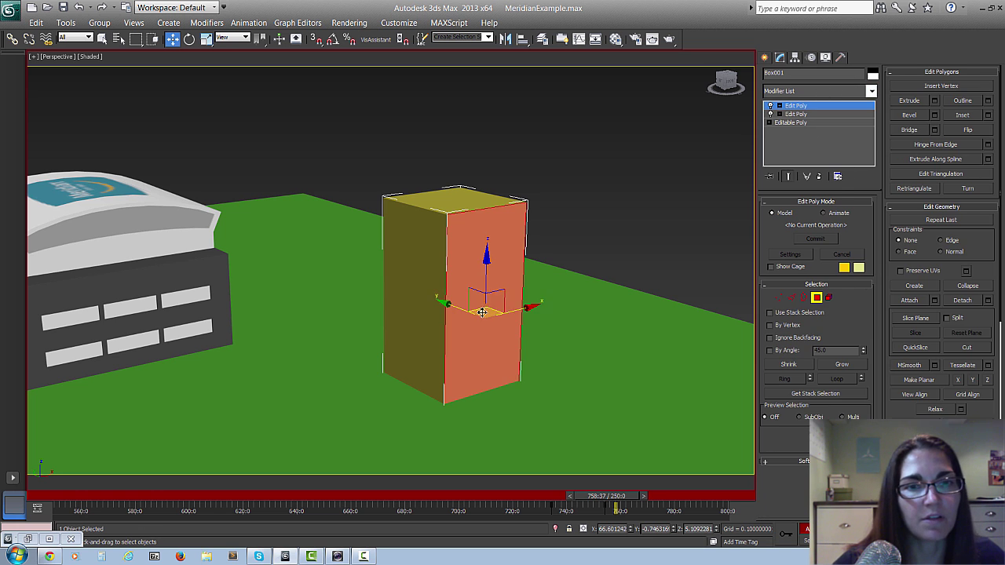
click(823, 213)
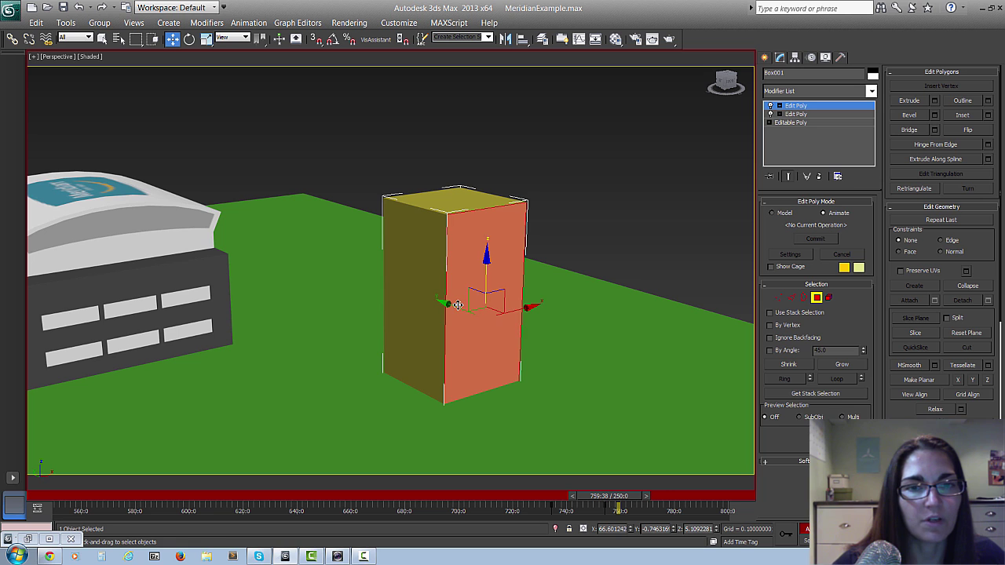
Keyframe the box's side polygon outward along Y to about -1.86 near frame 759, and scrub back through the animation.
drag(457, 304, 498, 317)
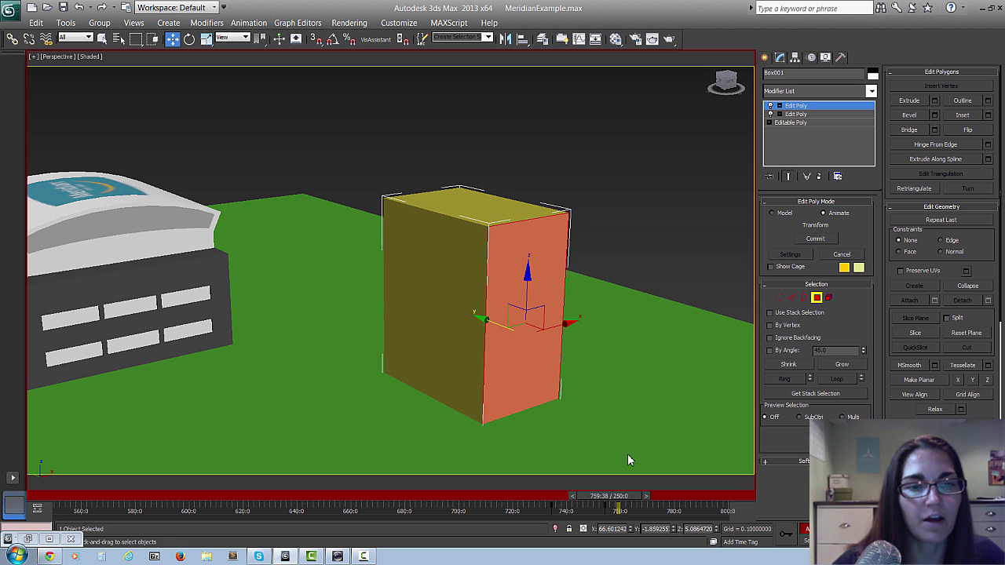
mouse_move(612, 500)
mouse_down()
mouse_move(648, 499)
mouse_move(594, 497)
mouse_move(655, 502)
mouse_move(489, 507)
mouse_move(602, 493)
mouse_up()
drag(606, 493, 549, 492)
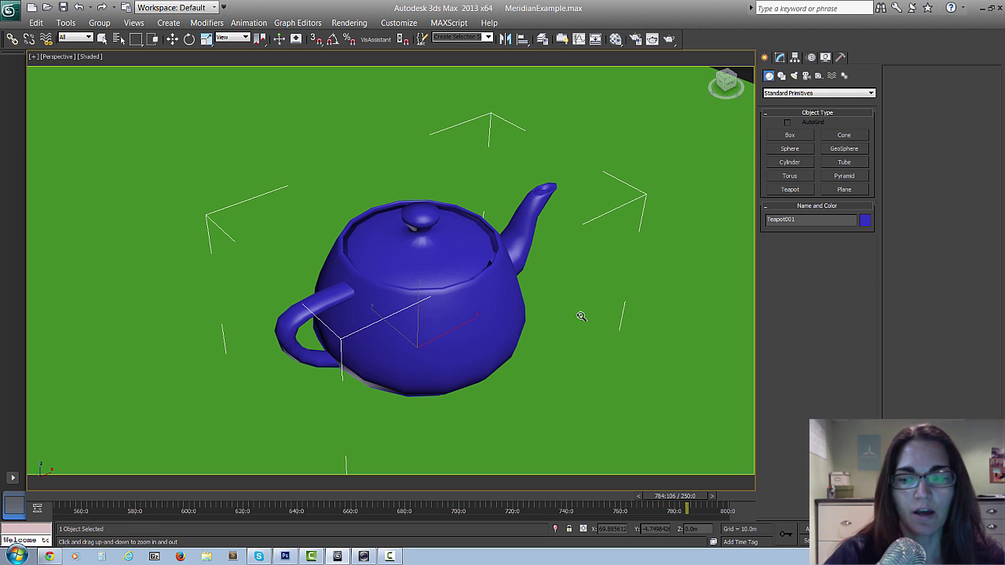
Keyframe the teapot's move along X to about 65.78 near frame 652.
drag(460, 332, 491, 303)
alt+middle_drag(492, 303, 462, 307)
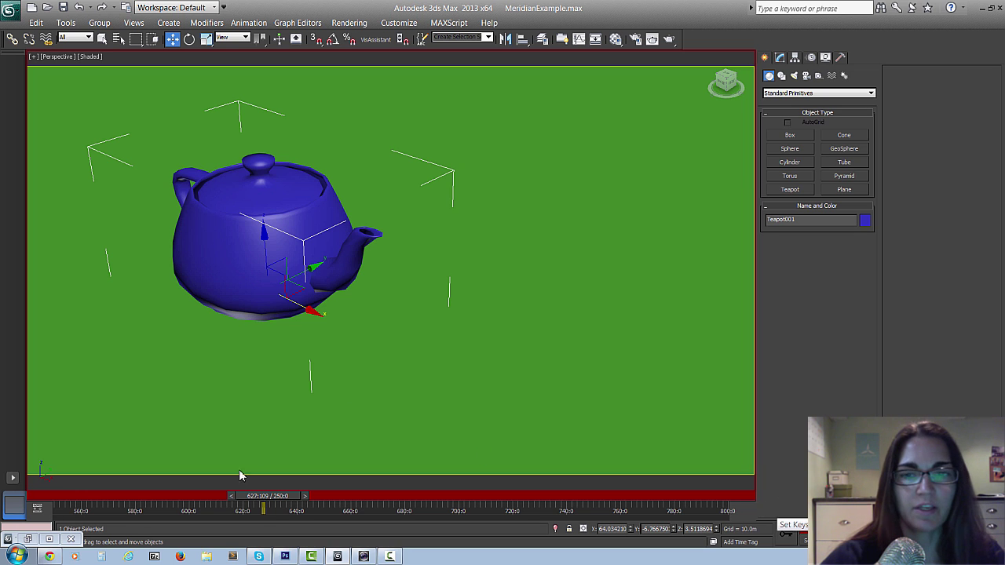
drag(264, 502, 332, 500)
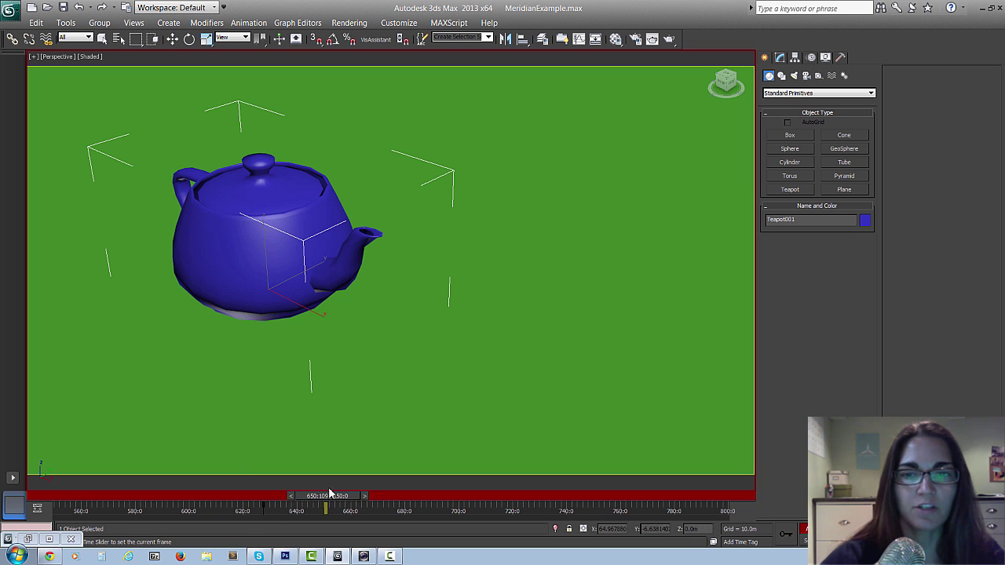
drag(312, 311, 400, 354)
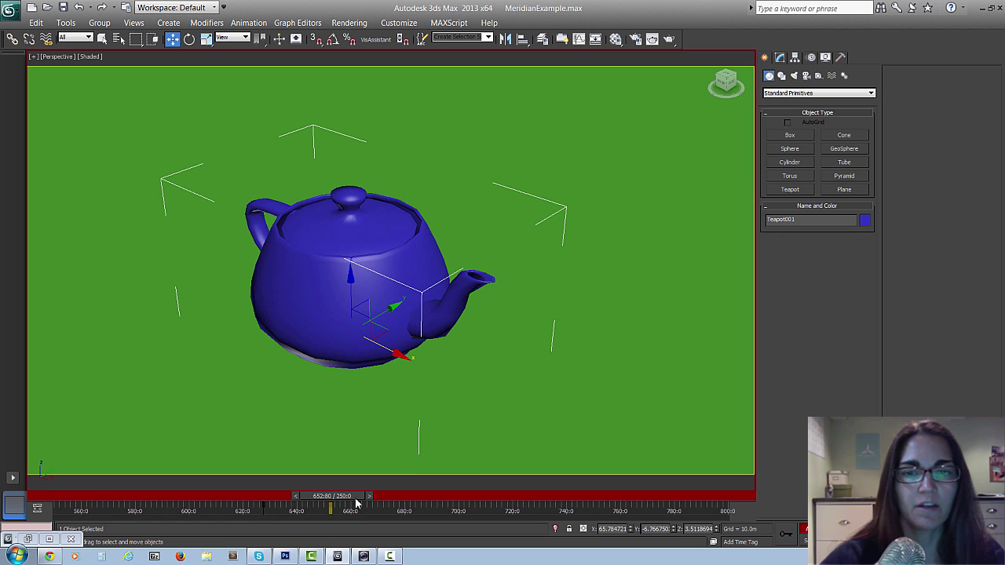
Set the teapot's Visibility to 0 in its object properties near frame 655.
mouse_move(336, 499)
mouse_down()
mouse_move(254, 502)
mouse_move(340, 500)
mouse_up()
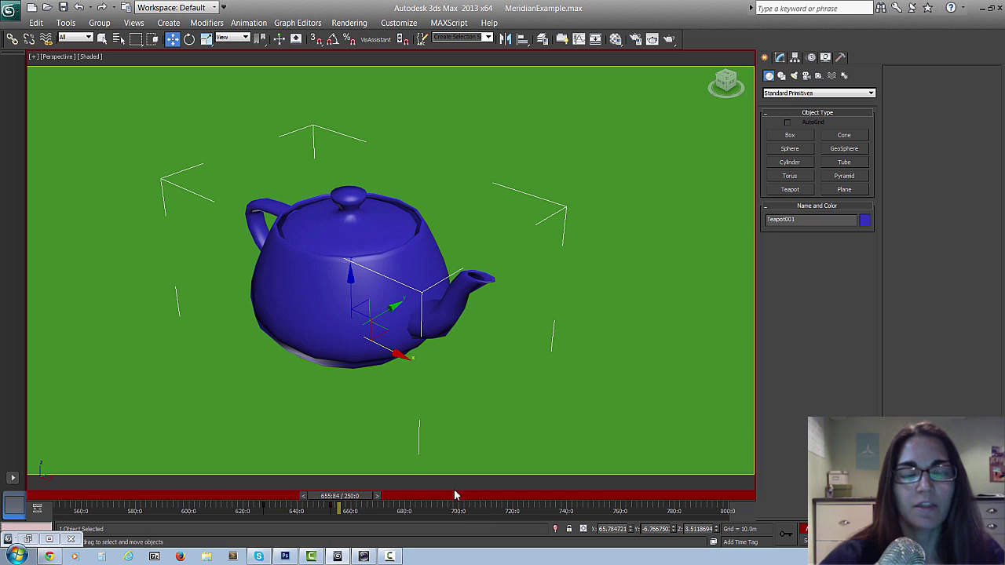
right_click(331, 286)
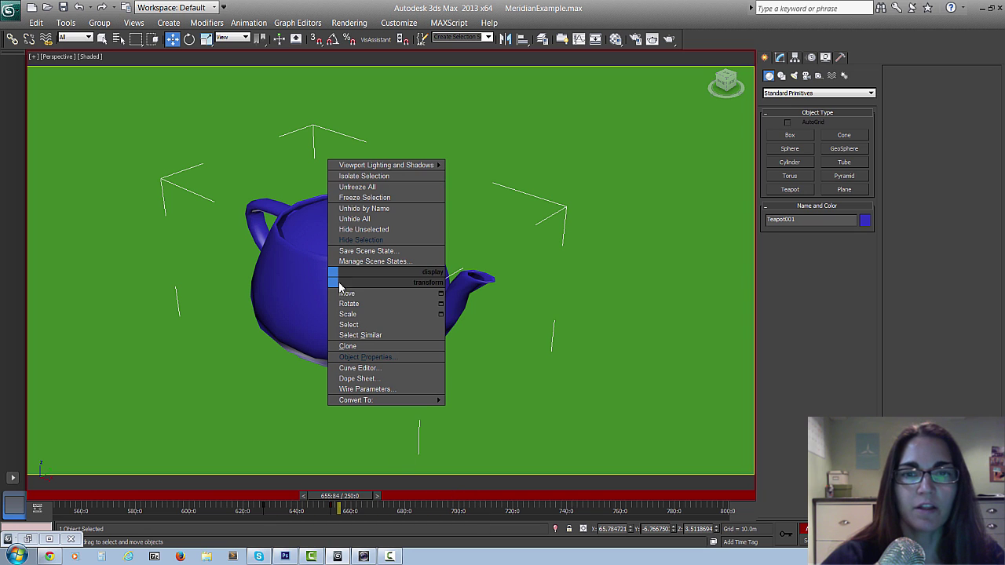
click(366, 357)
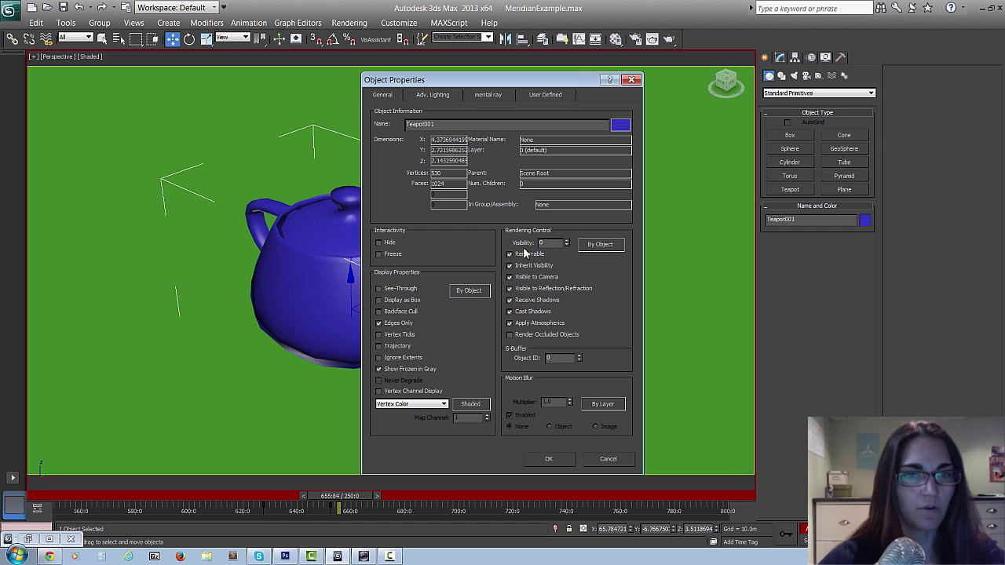
click(548, 459)
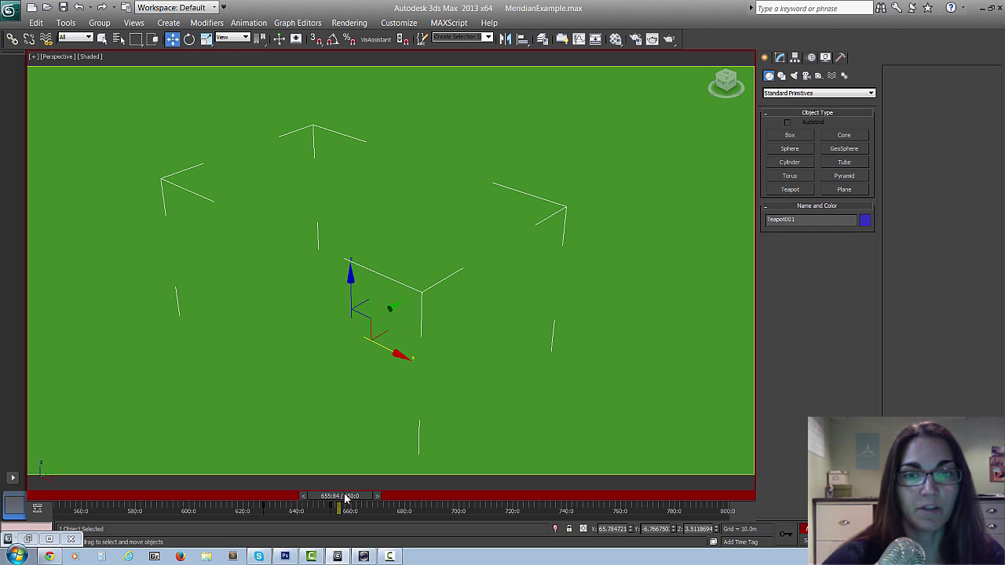
Set the teapot's Visibility to 1 in its object properties near frame 671.
drag(343, 497, 386, 498)
right_click(385, 498)
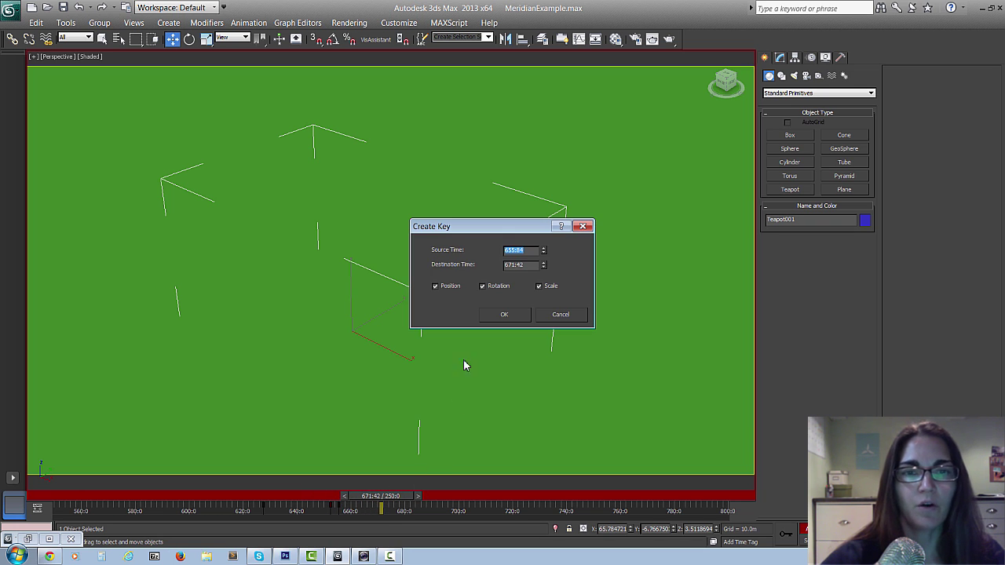
click(556, 315)
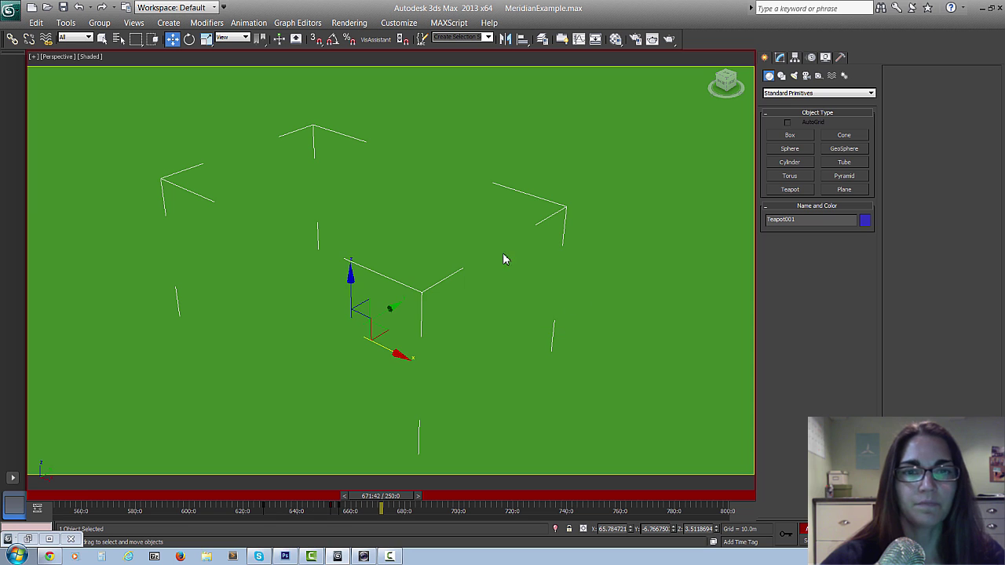
right_click(361, 324)
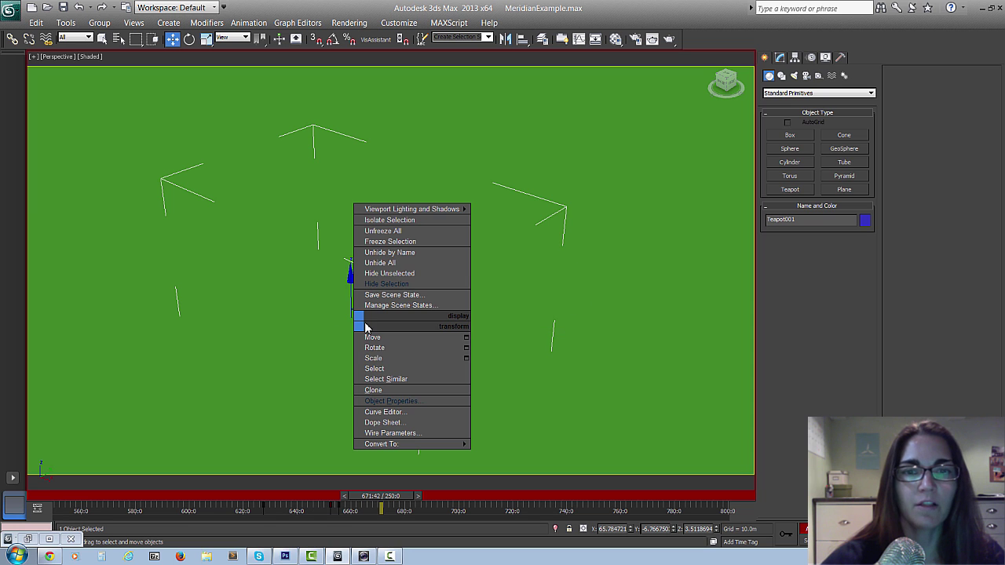
click(389, 402)
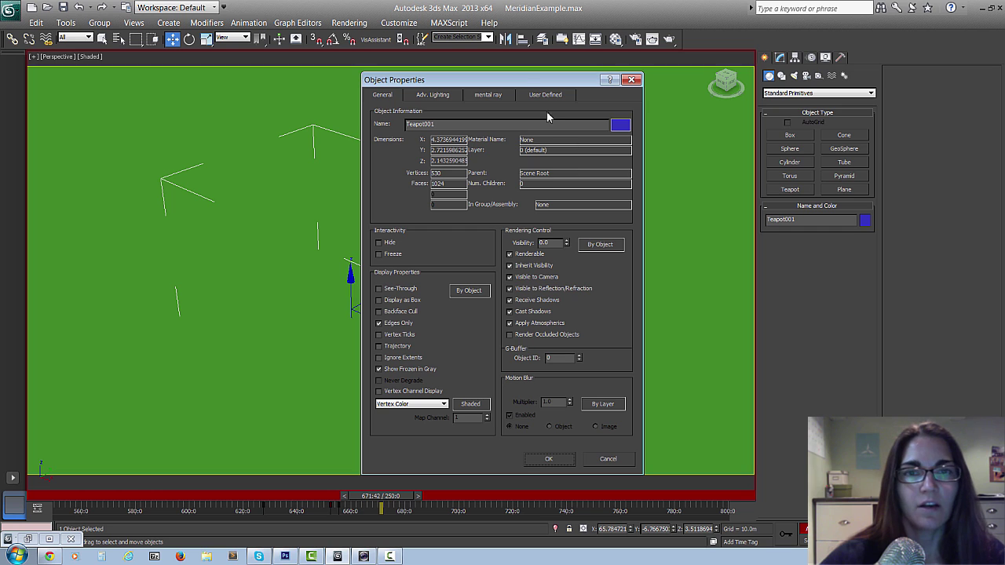
double_click(545, 242)
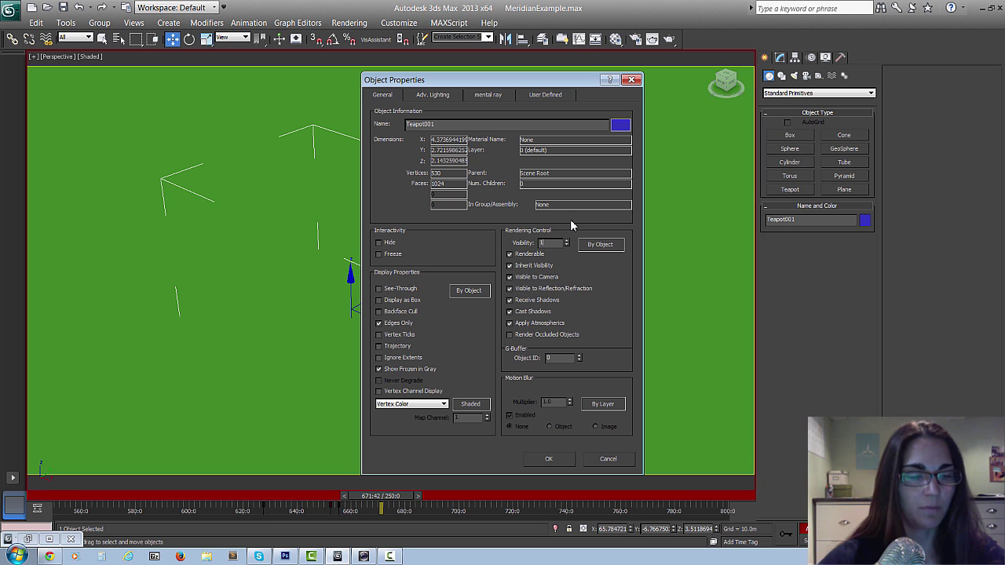
click(559, 461)
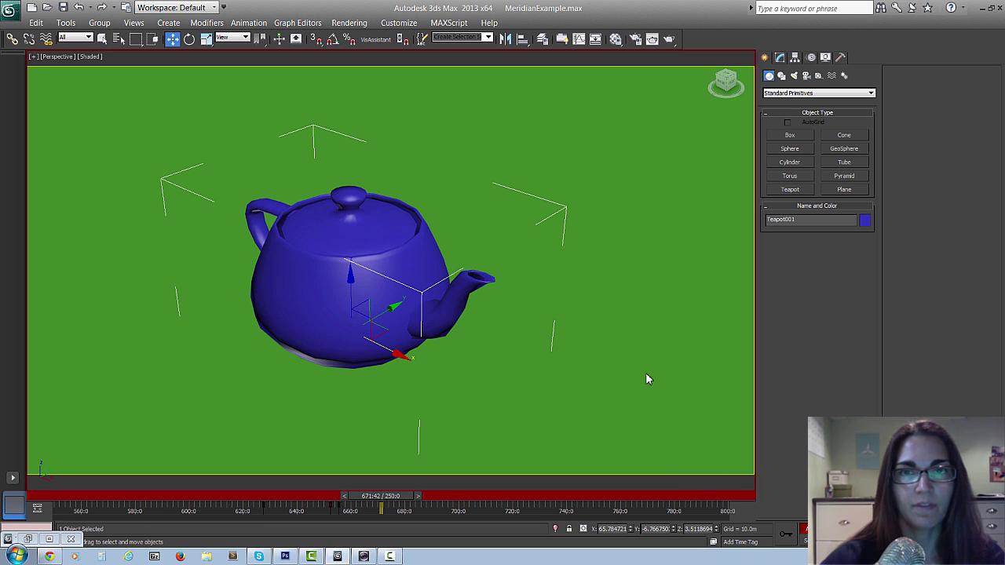
Switch the teapot's rendering control and display properties to By Layer, and restore both to By Object.
right_click(381, 289)
click(420, 366)
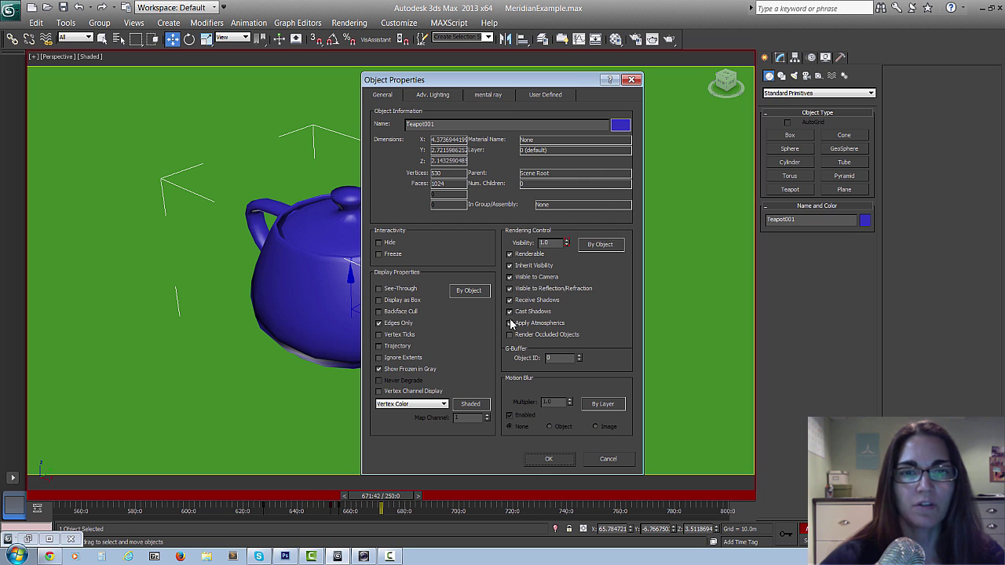
click(601, 248)
click(466, 292)
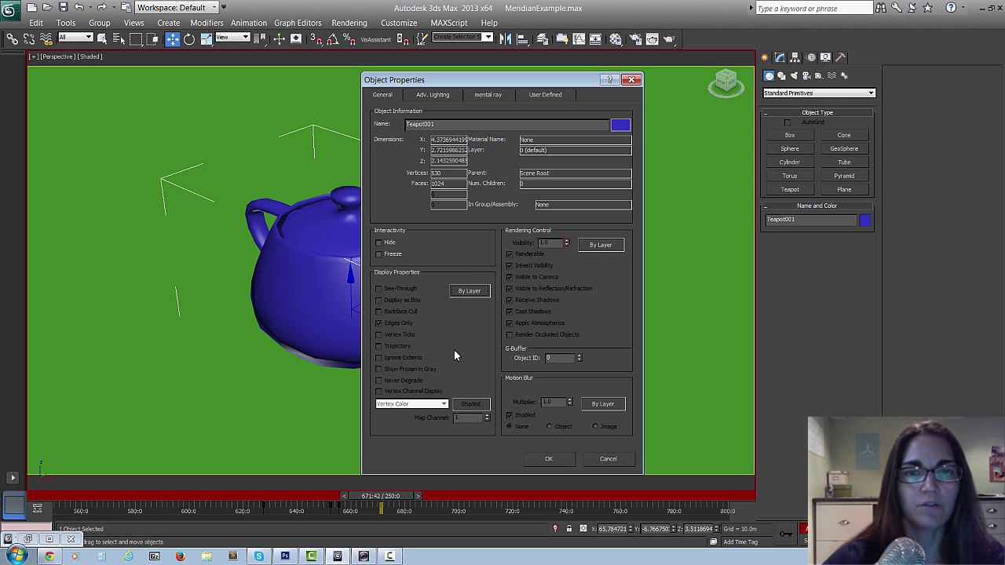
click(471, 292)
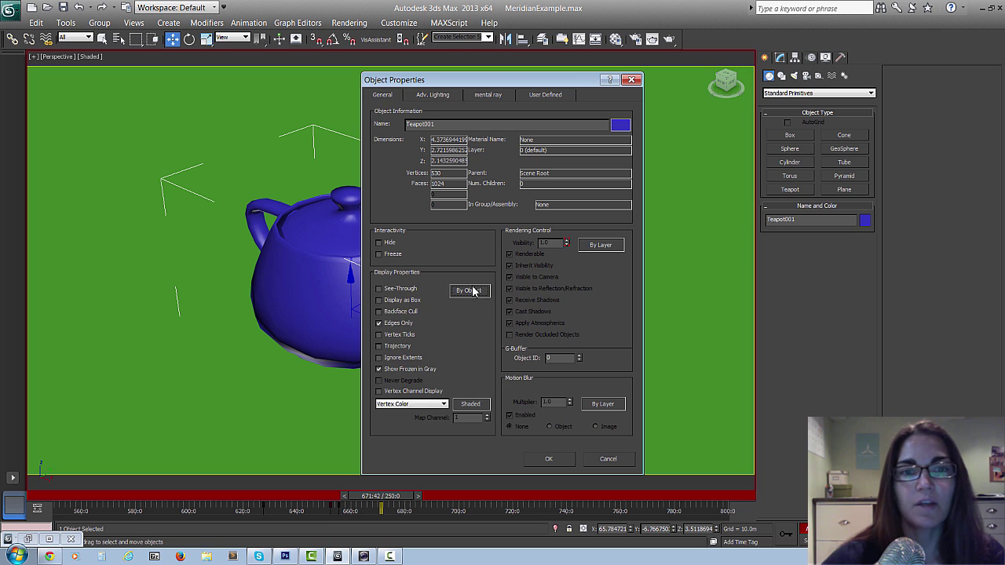
click(601, 247)
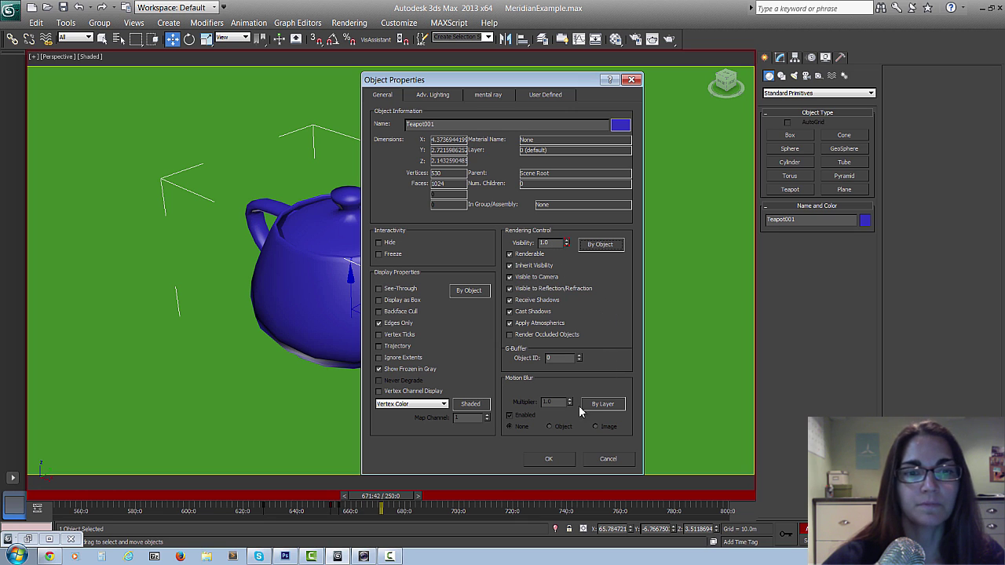
click(549, 458)
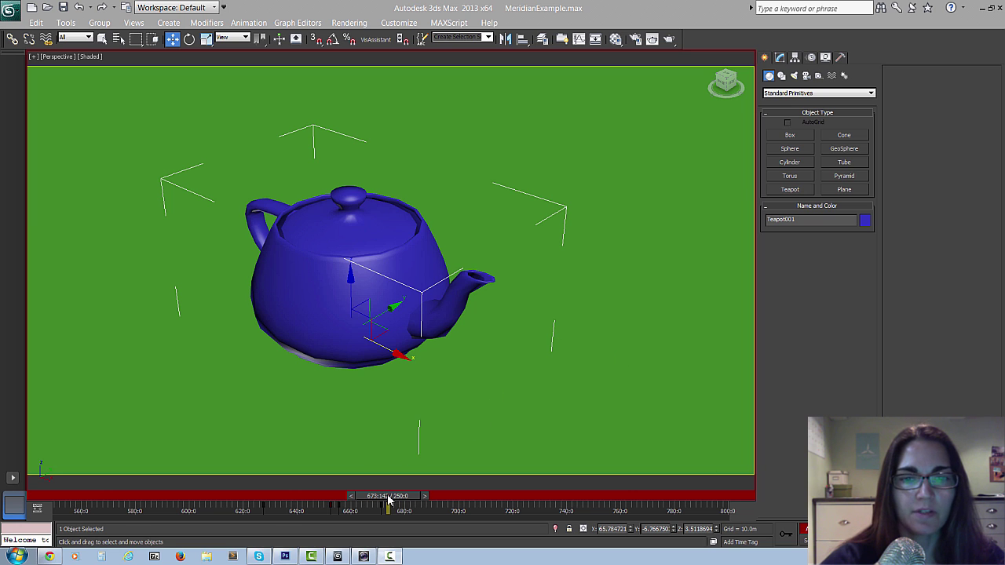
Scrub to about frame 682 and show the teapot's Visibility track in the Curve Editor.
drag(389, 500, 410, 511)
key(w)
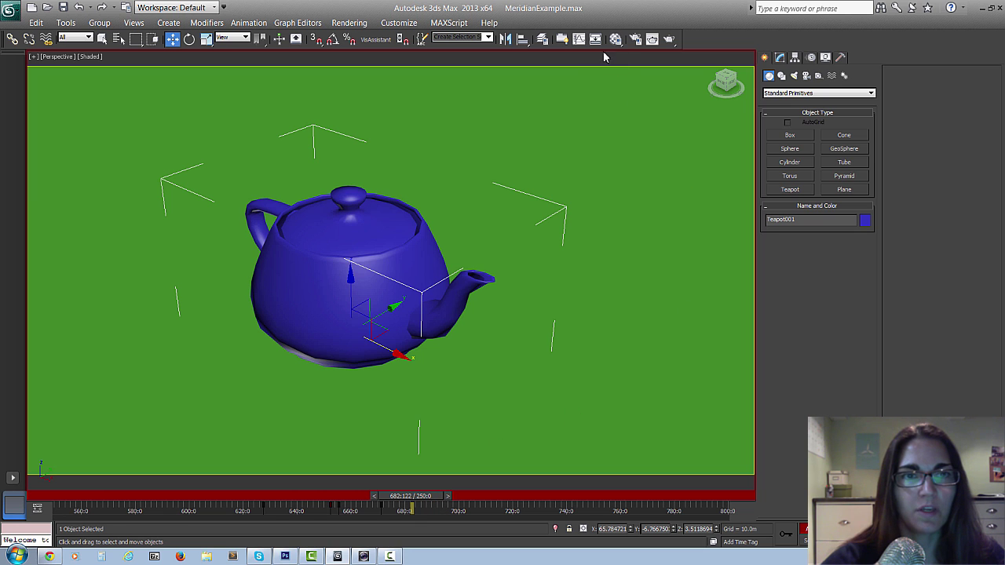
click(579, 39)
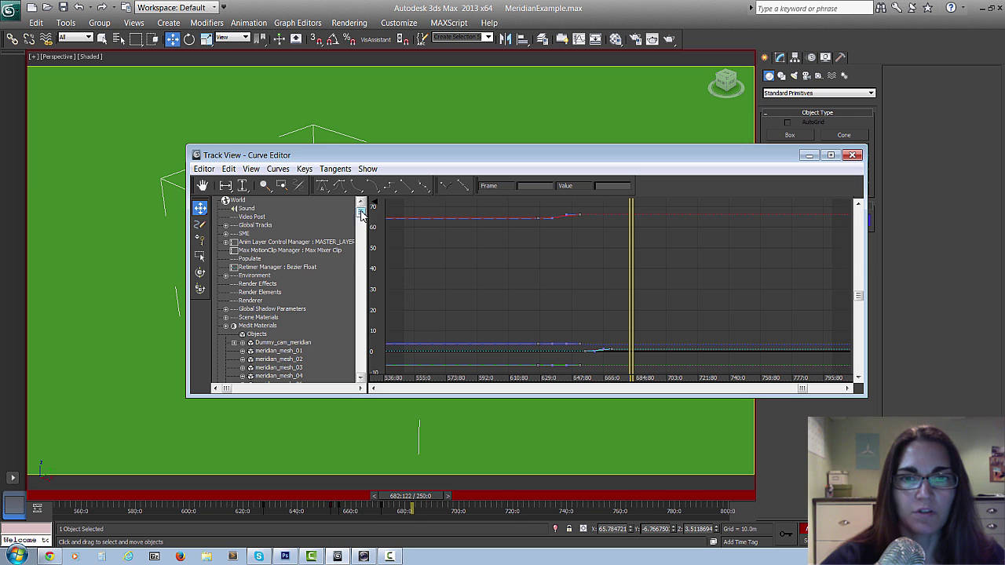
drag(361, 211, 360, 350)
drag(422, 155, 474, 234)
scroll(358, 124, up, 3)
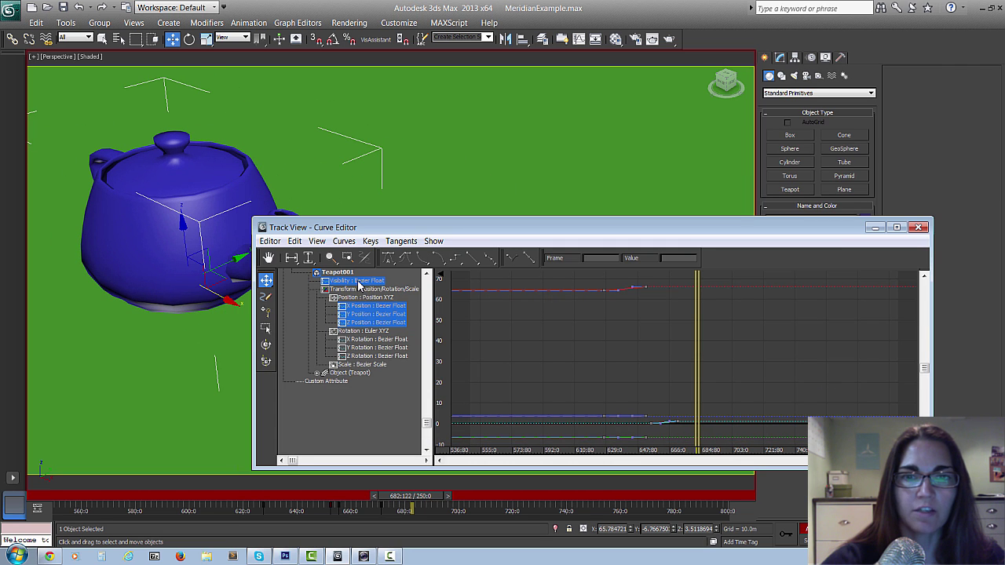
click(357, 280)
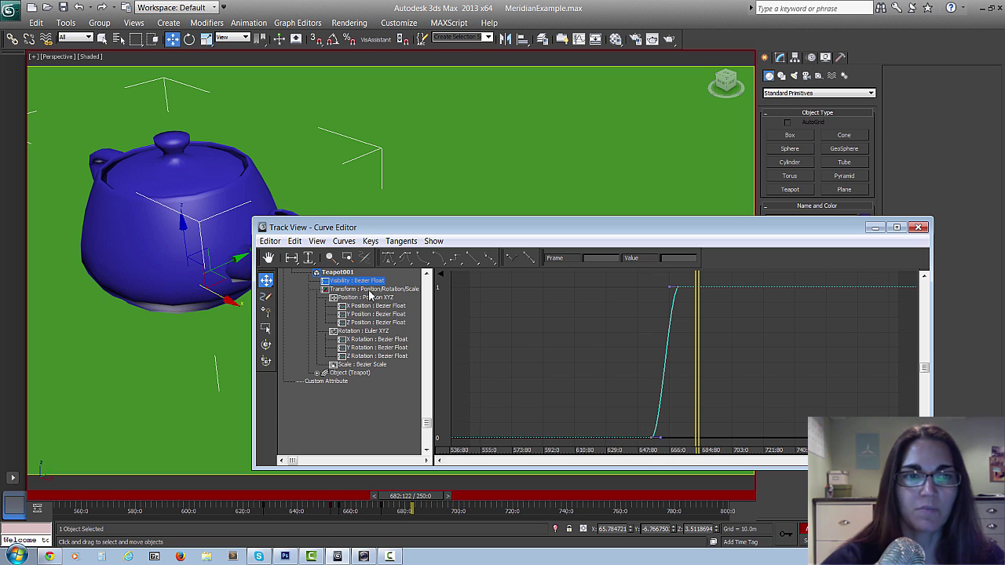
Examine the Curve Editor's options for adding or removing the teapot's visibility track.
click(297, 243)
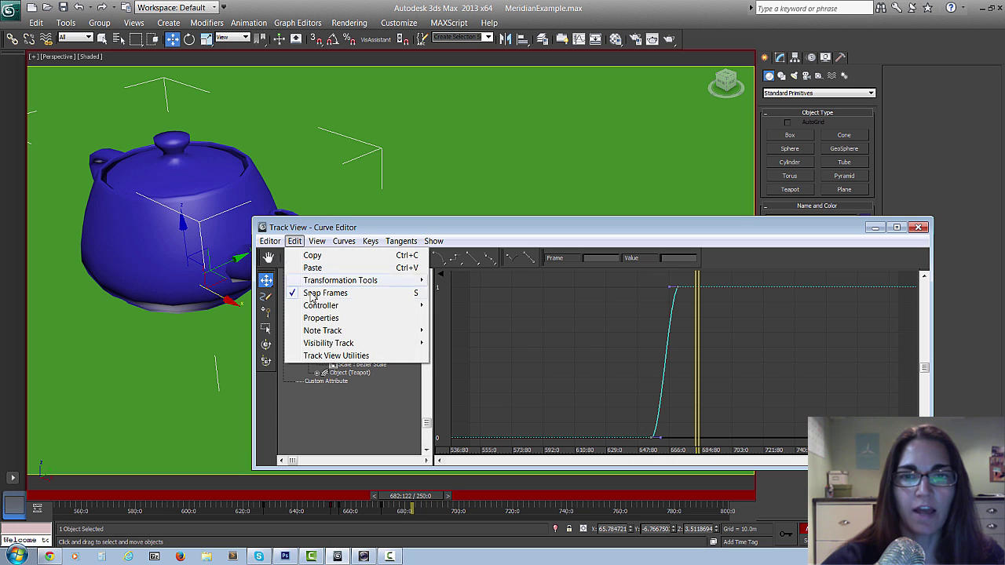
mouse_move(326, 345)
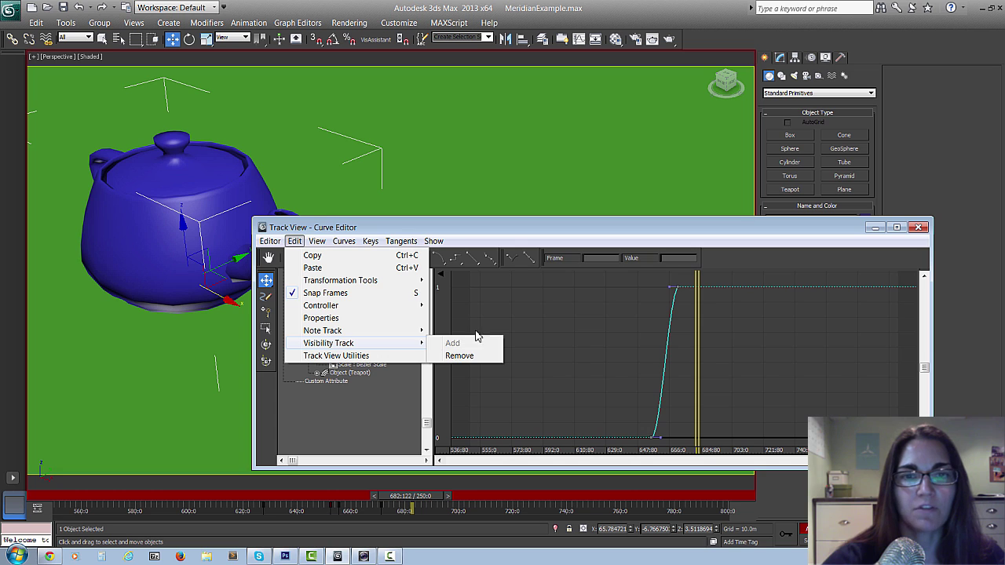
click(576, 229)
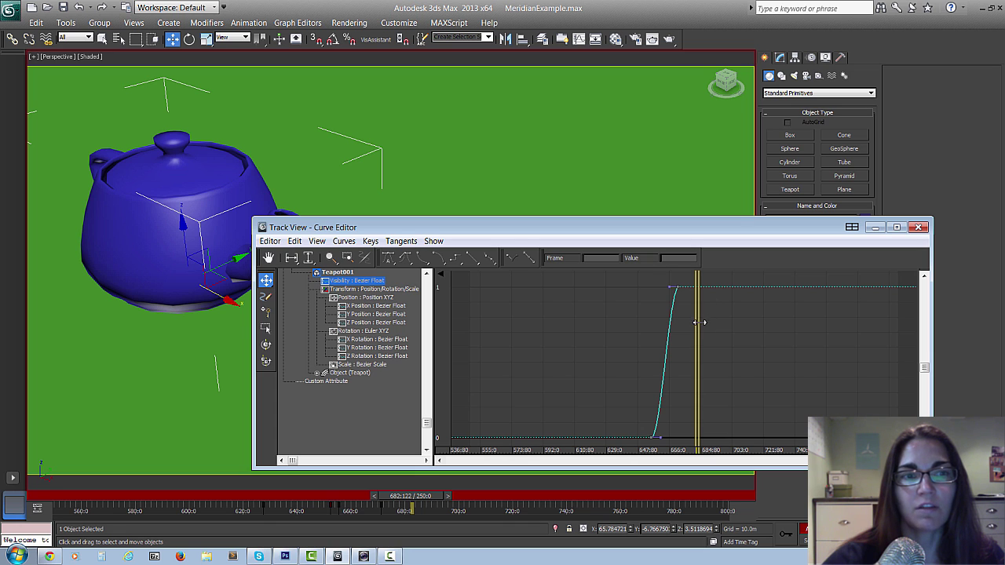
Set the In tangent of the teapot's visibility key at frame 671 to stepped, and scrub back to about frame 676.
middle_drag(720, 330, 673, 328)
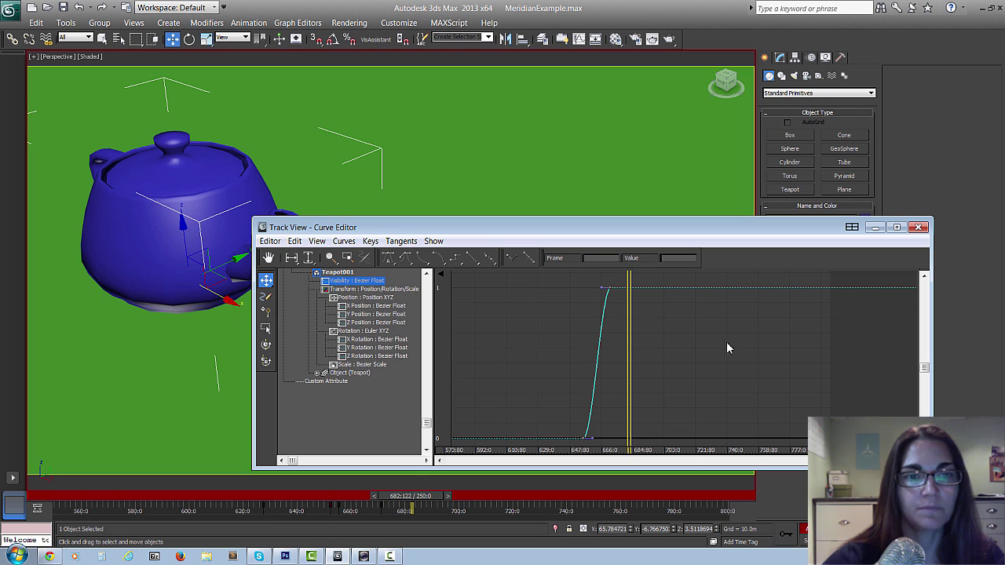
drag(594, 283, 636, 298)
right_click(608, 287)
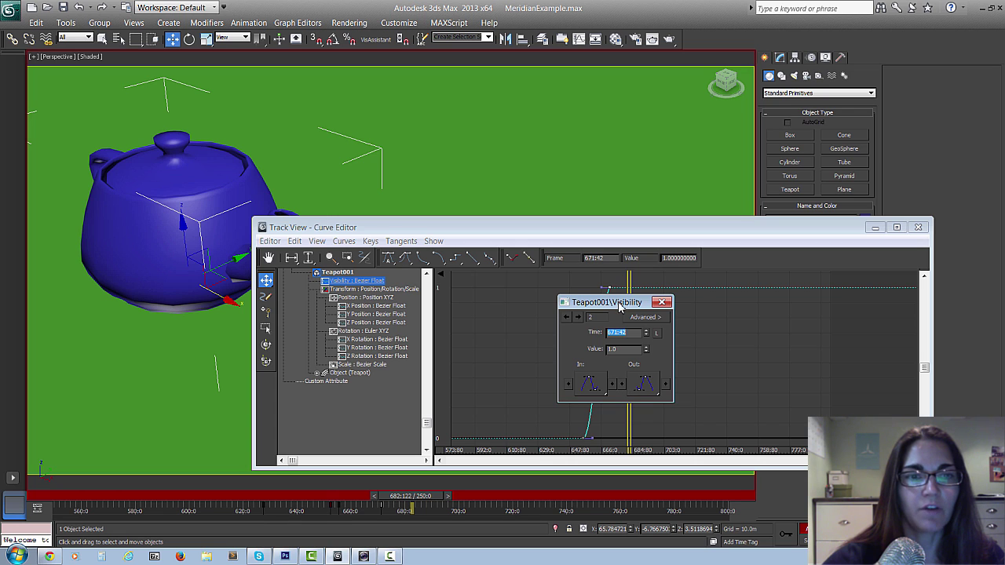
drag(620, 303, 666, 309)
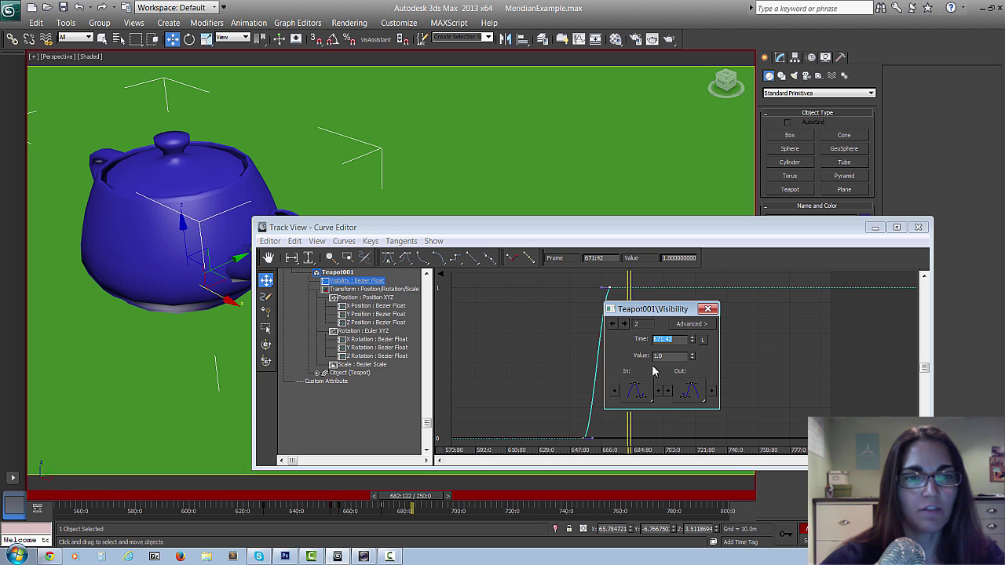
drag(636, 397, 636, 292)
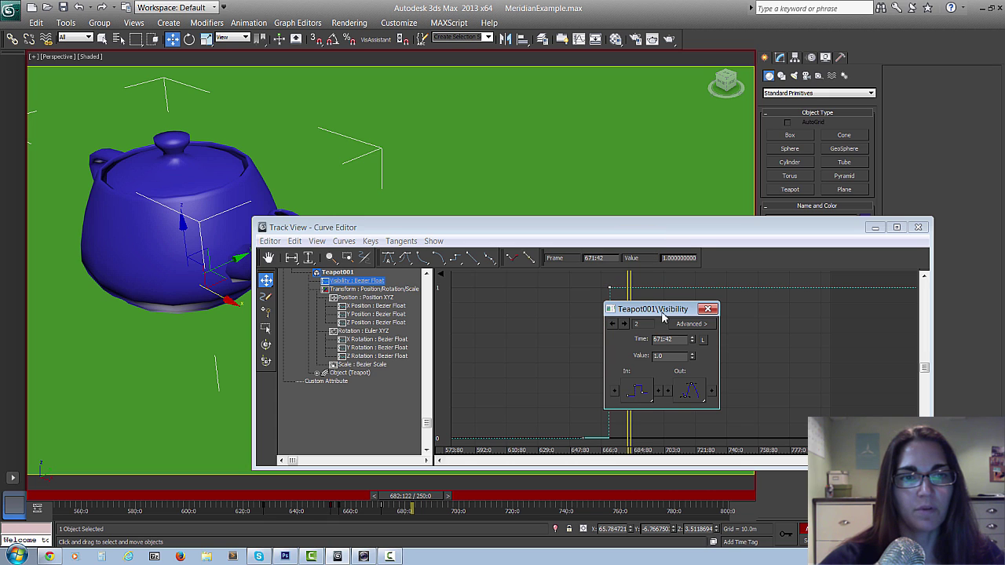
click(708, 310)
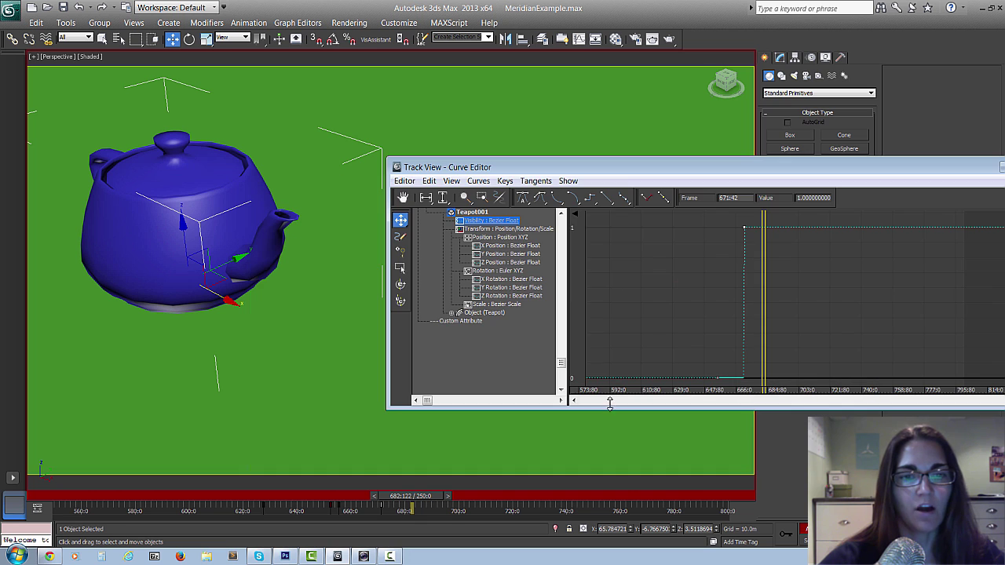
drag(416, 501, 395, 502)
key(w)
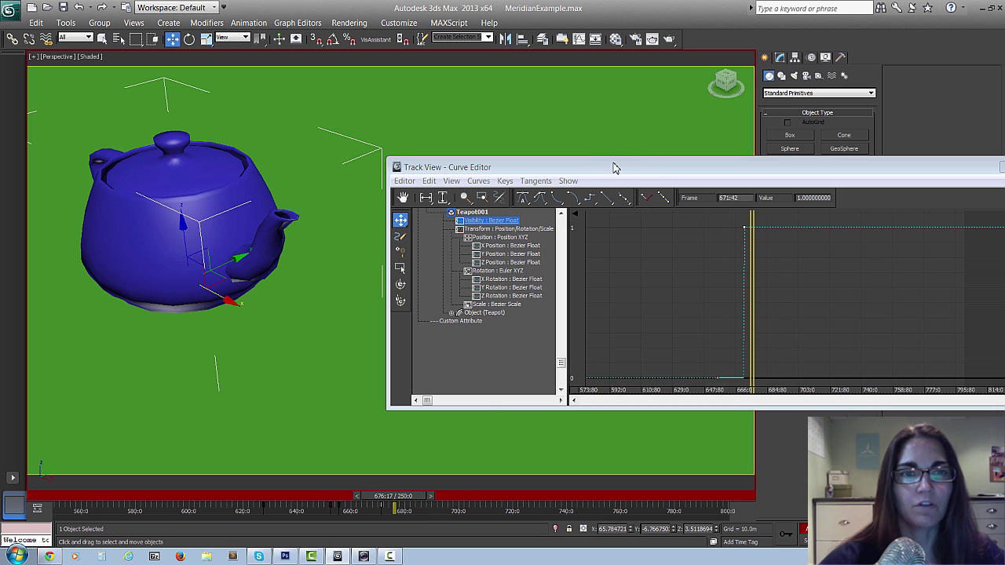
Restore the smooth curved In tangent on the teapot's second visibility key, and scrub back to about frame 673.
drag(614, 167, 582, 153)
right_click(715, 219)
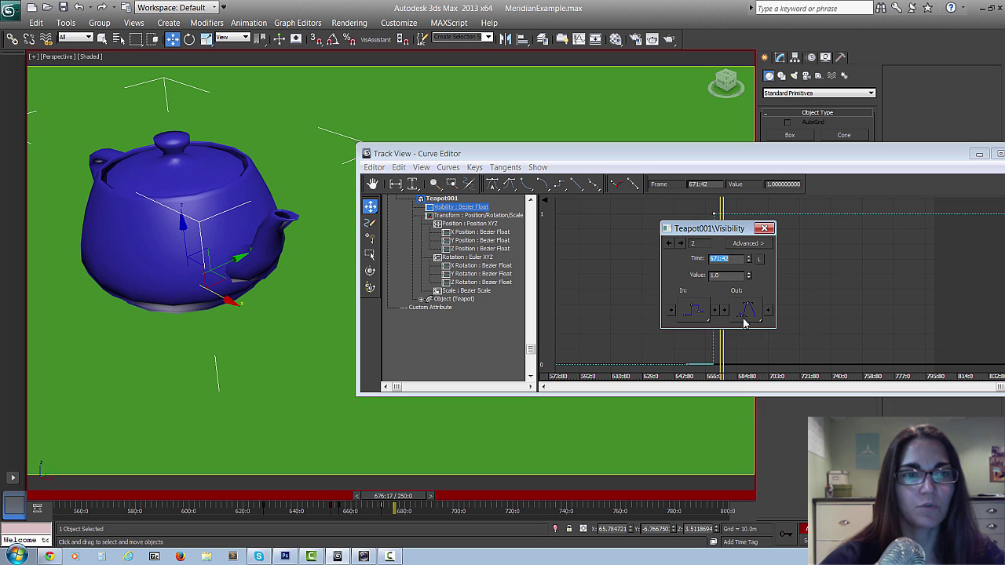
drag(701, 317, 694, 408)
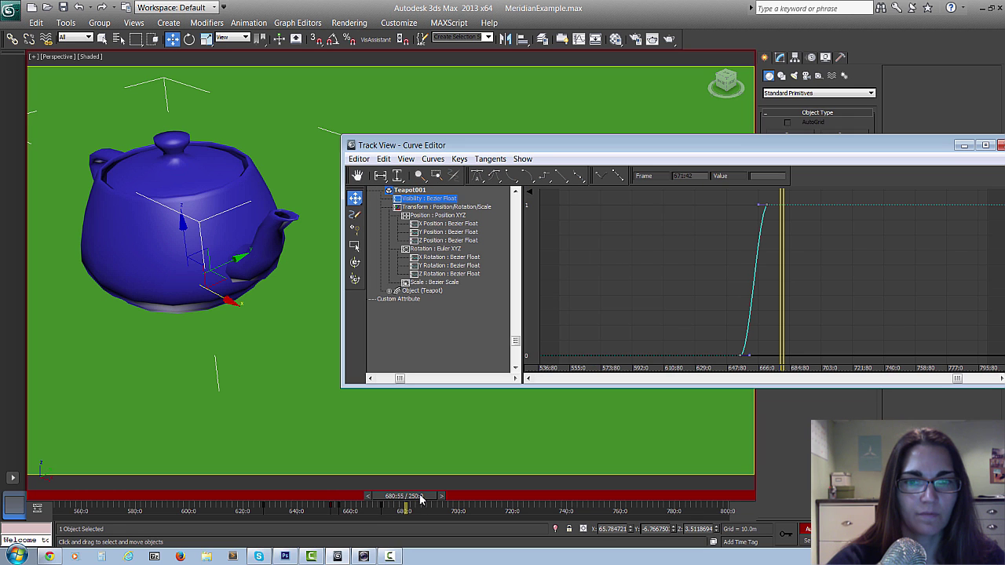
drag(422, 500, 403, 510)
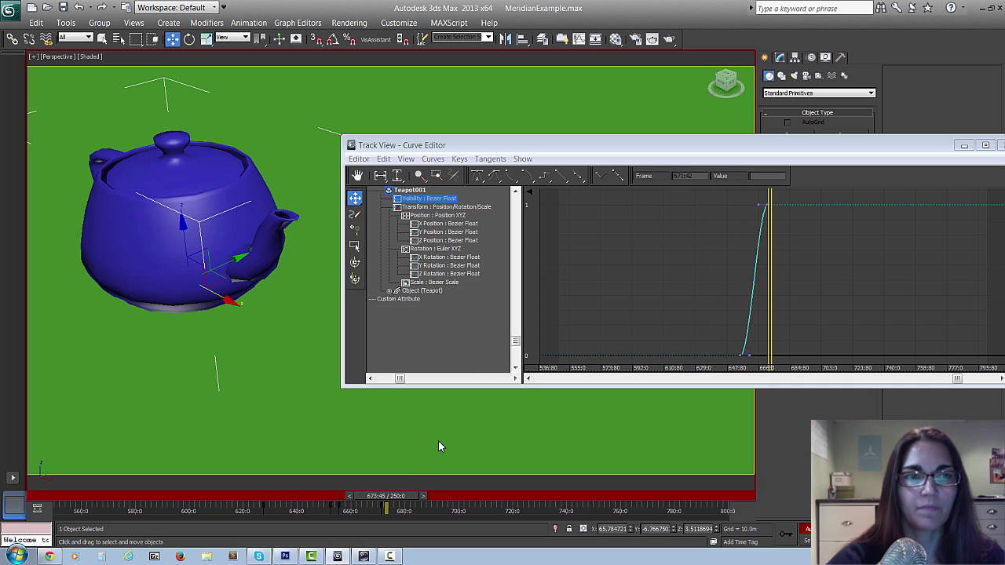